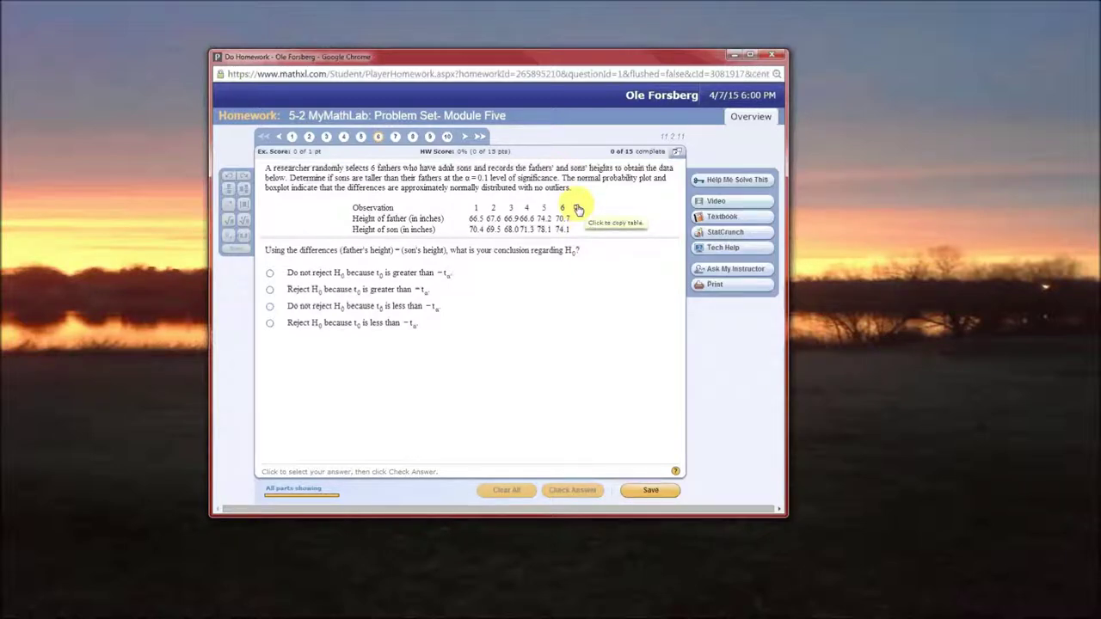
Load the six father-and-son height pairs into StatCrunch and enlarge its window over the homework
click(578, 210)
click(578, 210)
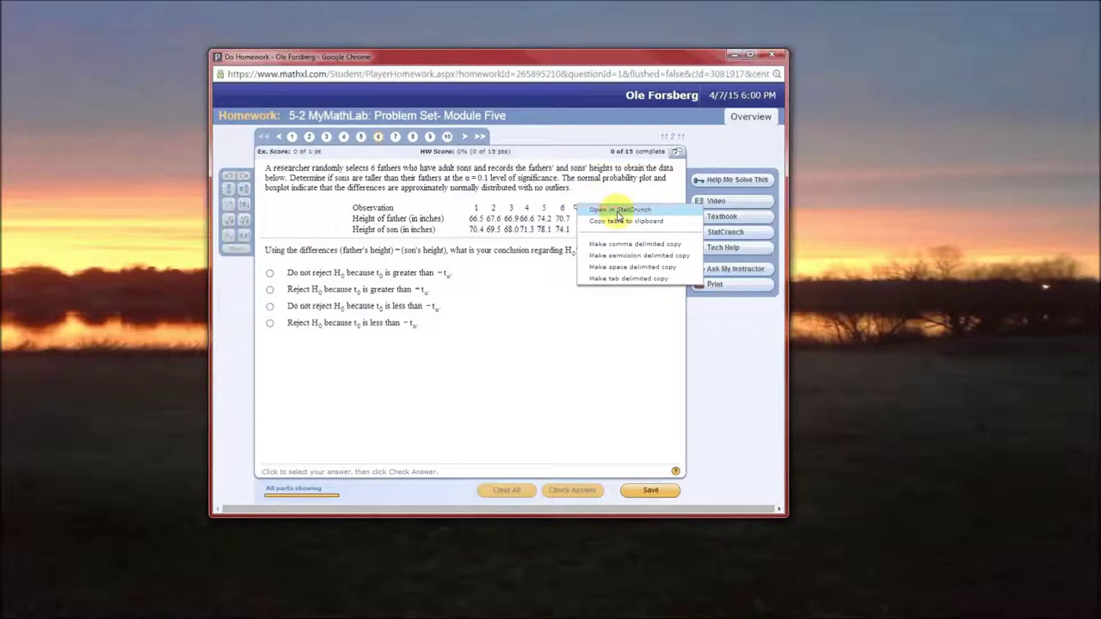
click(617, 210)
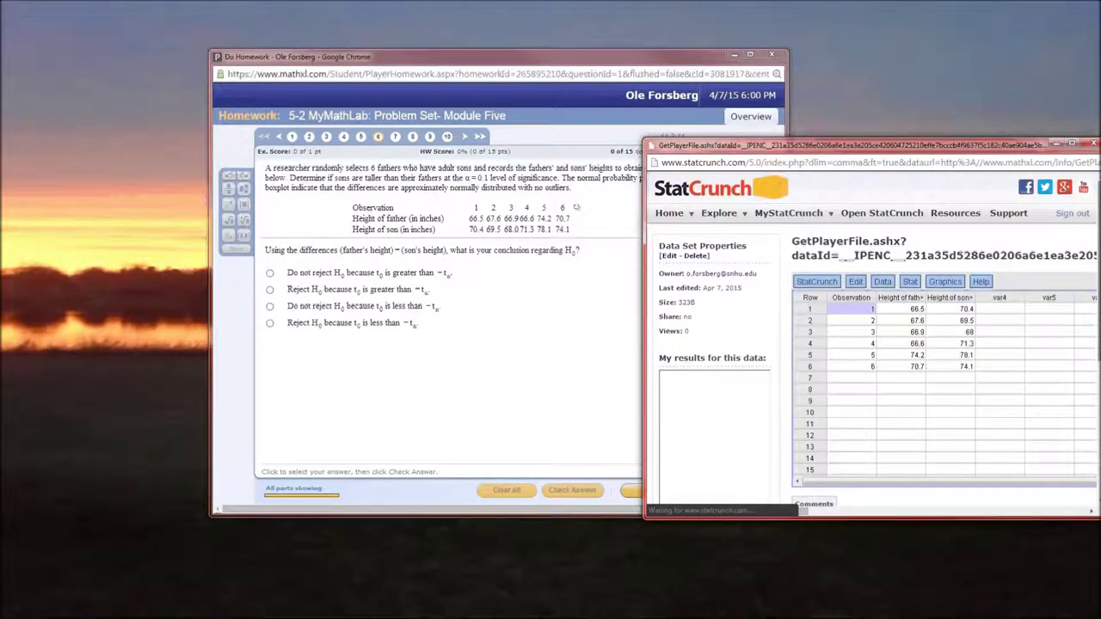
drag(986, 151, 721, 25)
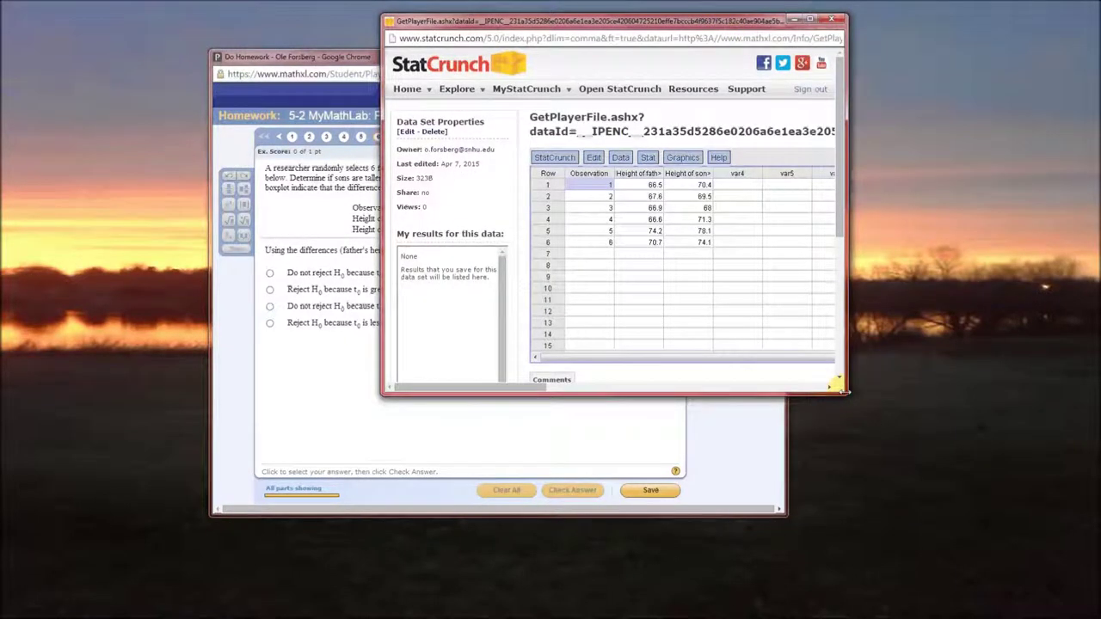
drag(846, 393, 1063, 582)
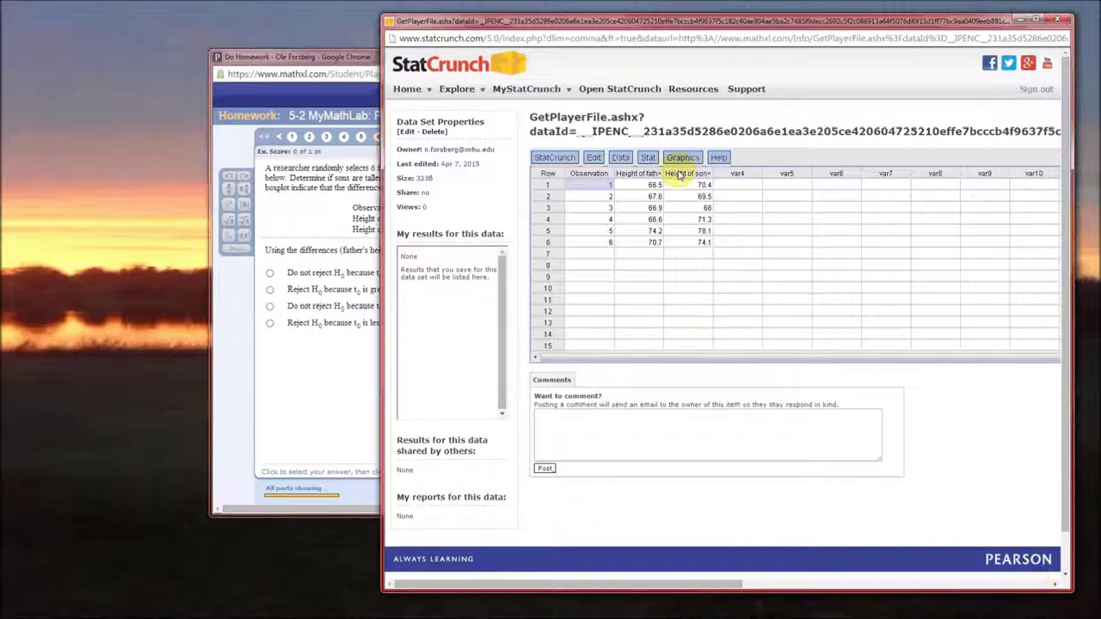
Create a boxplot of Height of father and Height of son with boxes drawn horizontally
click(680, 160)
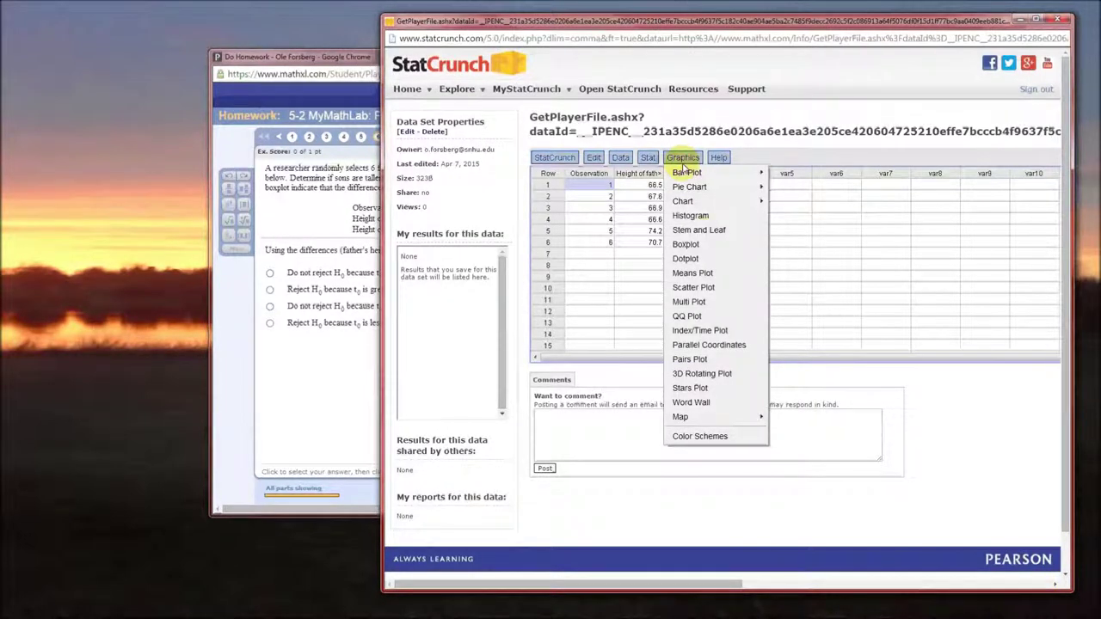
click(704, 244)
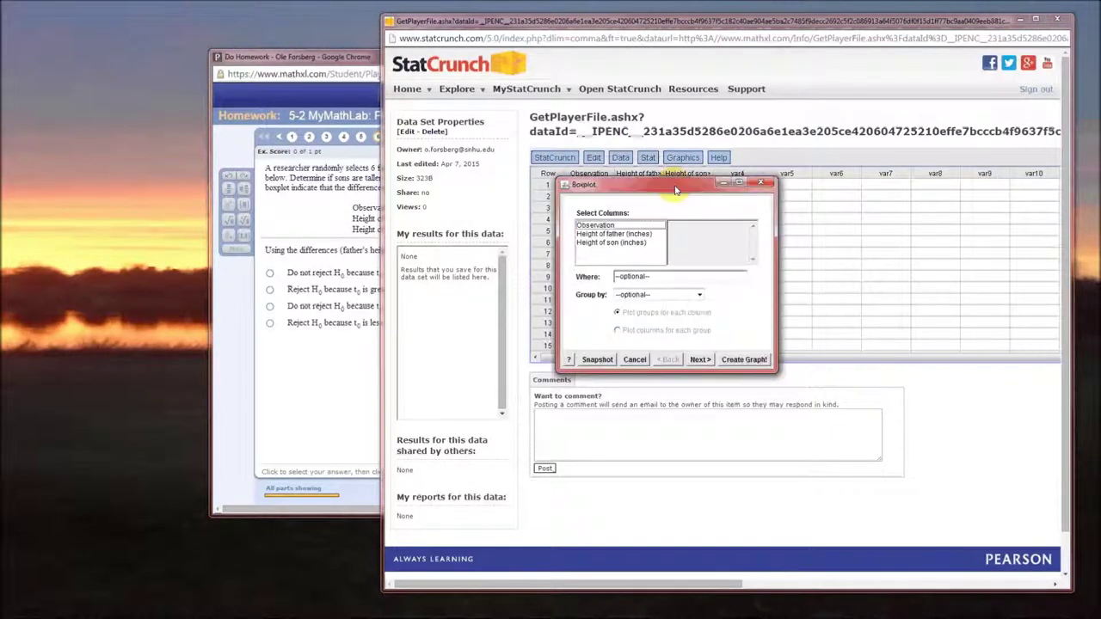
click(612, 233)
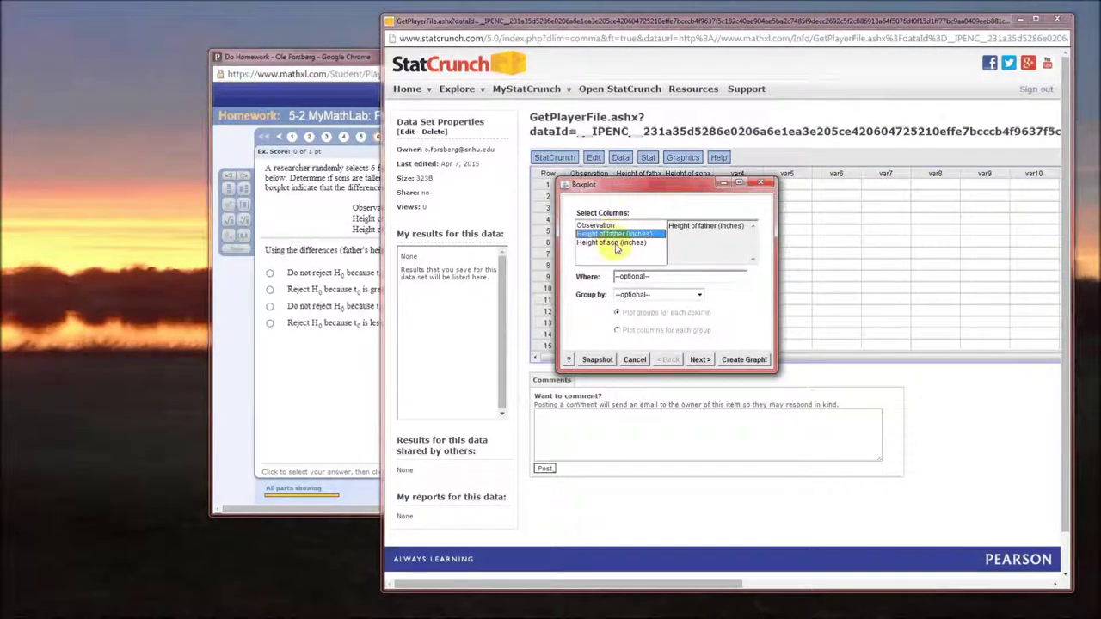
click(613, 243)
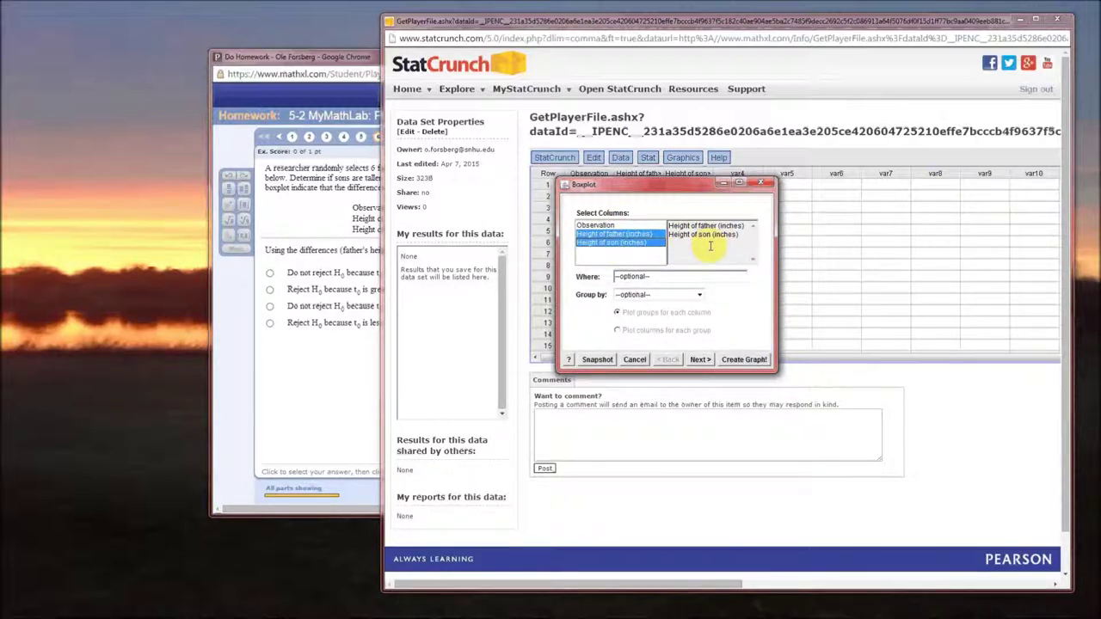
click(700, 359)
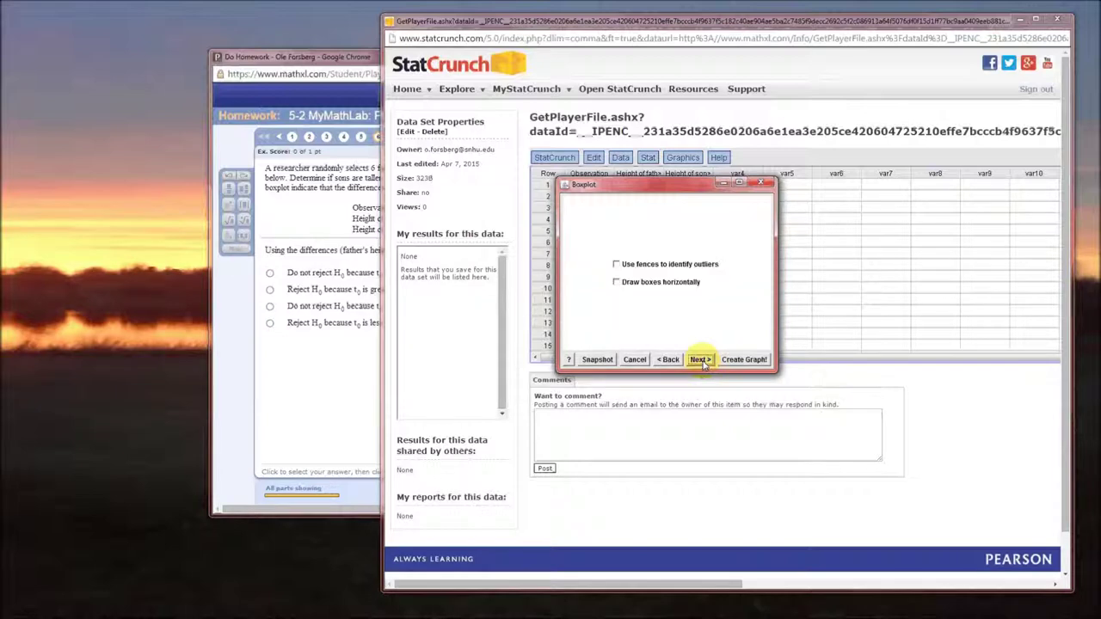
click(644, 287)
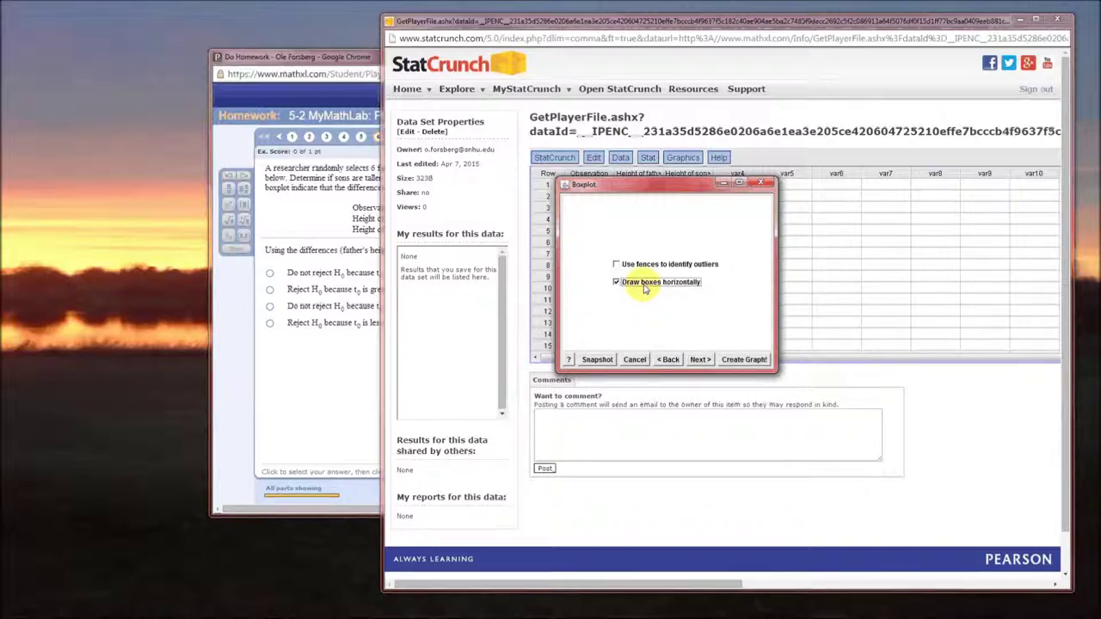
click(698, 360)
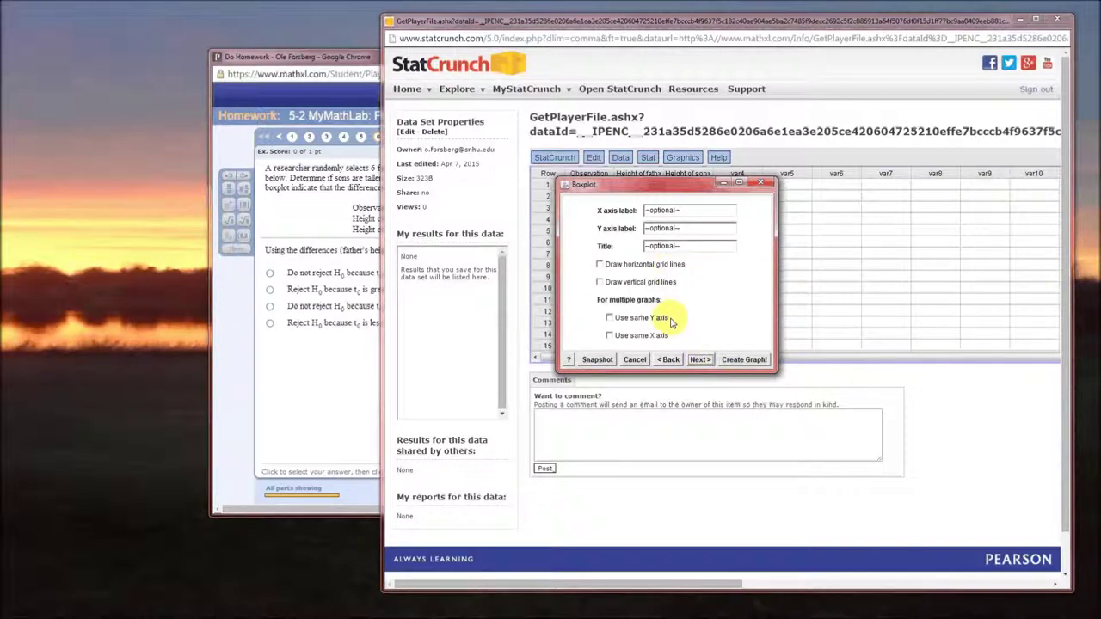
click(744, 360)
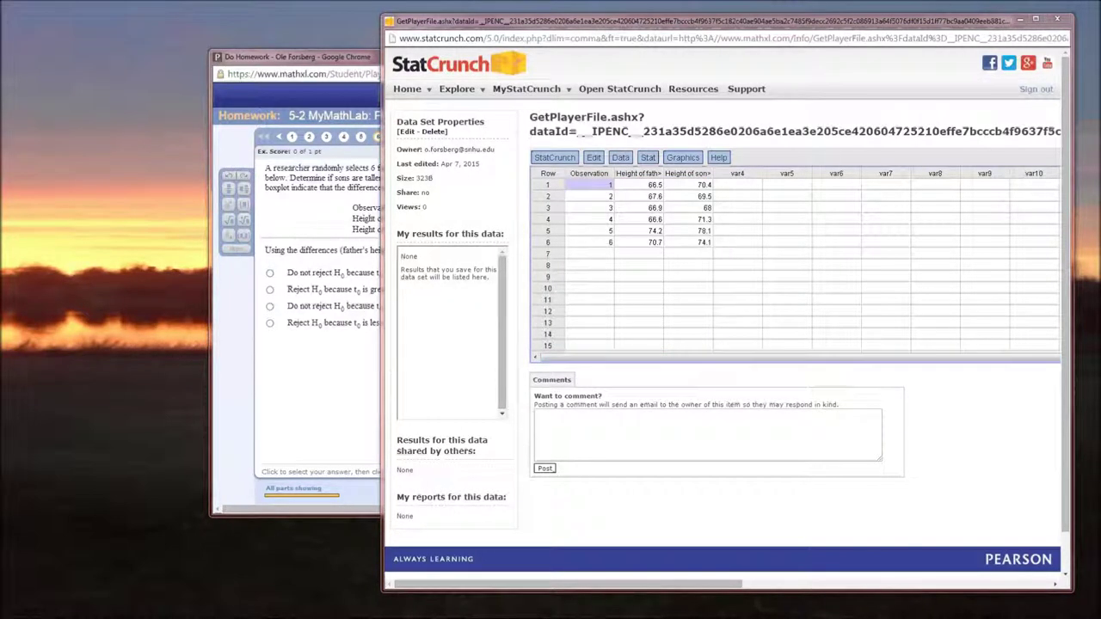
drag(934, 109, 785, 115)
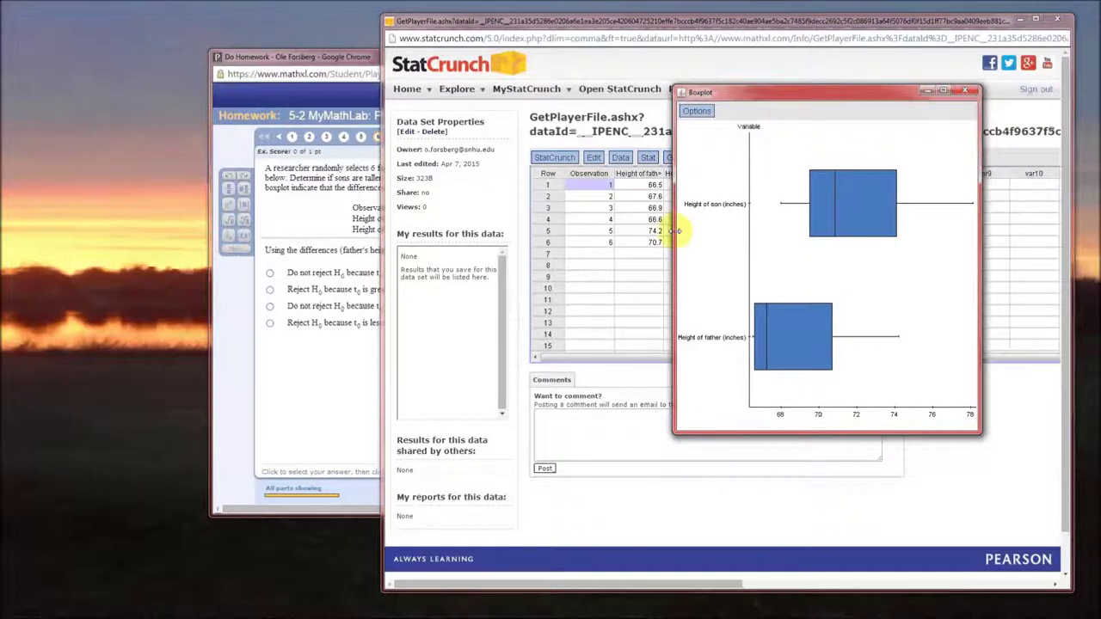
Enlarge the boxplot, compare it with the homework question, then close the boxplot window
drag(678, 230, 308, 248)
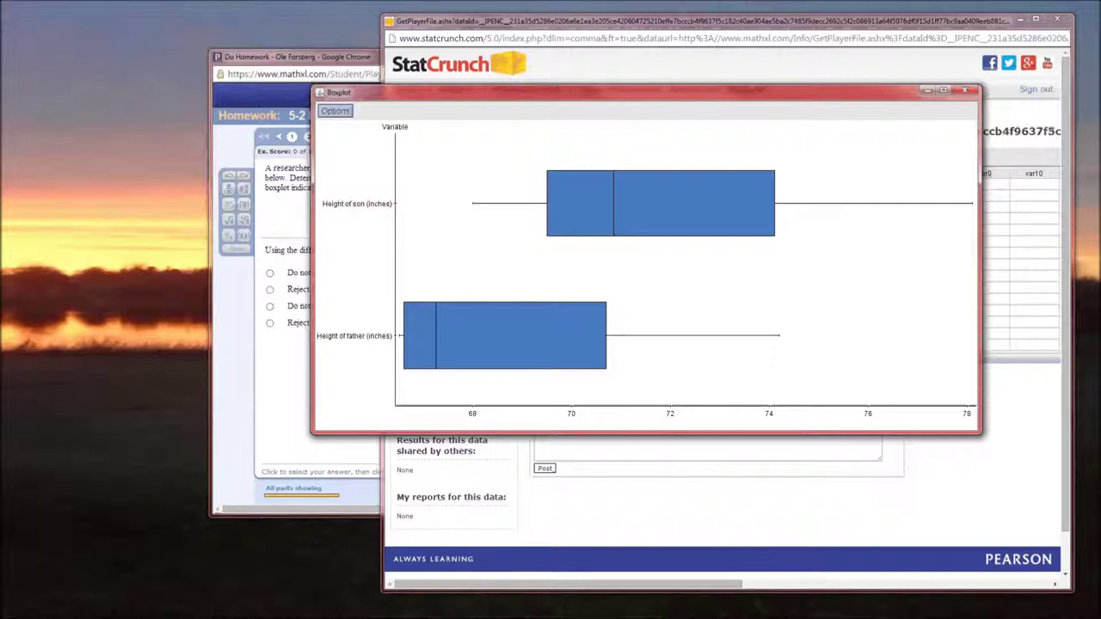
key(alt+Tab)
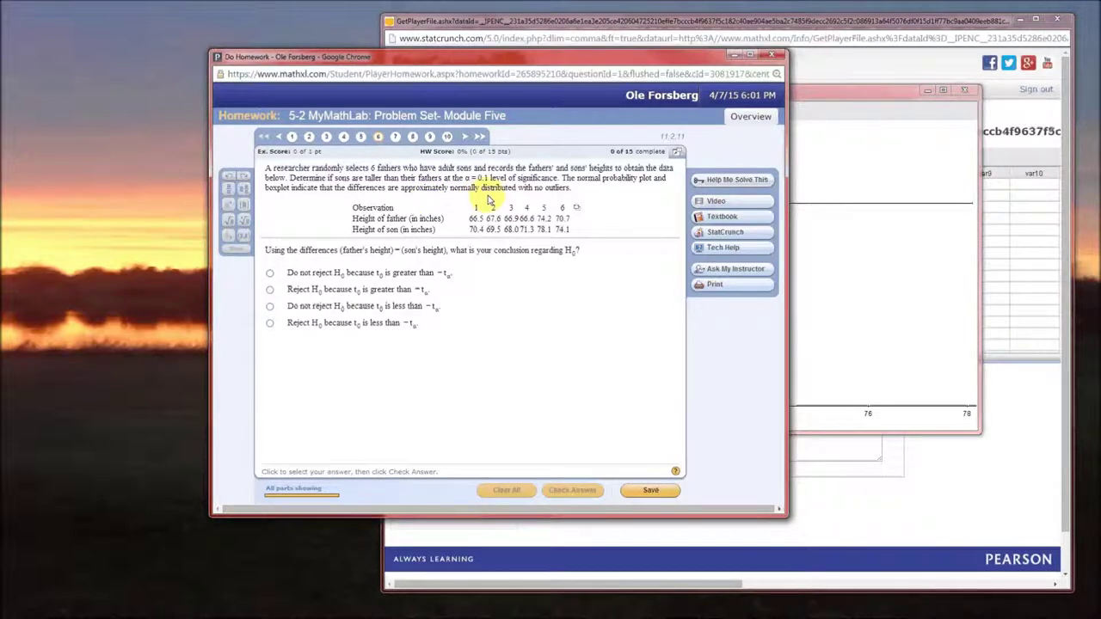
click(733, 55)
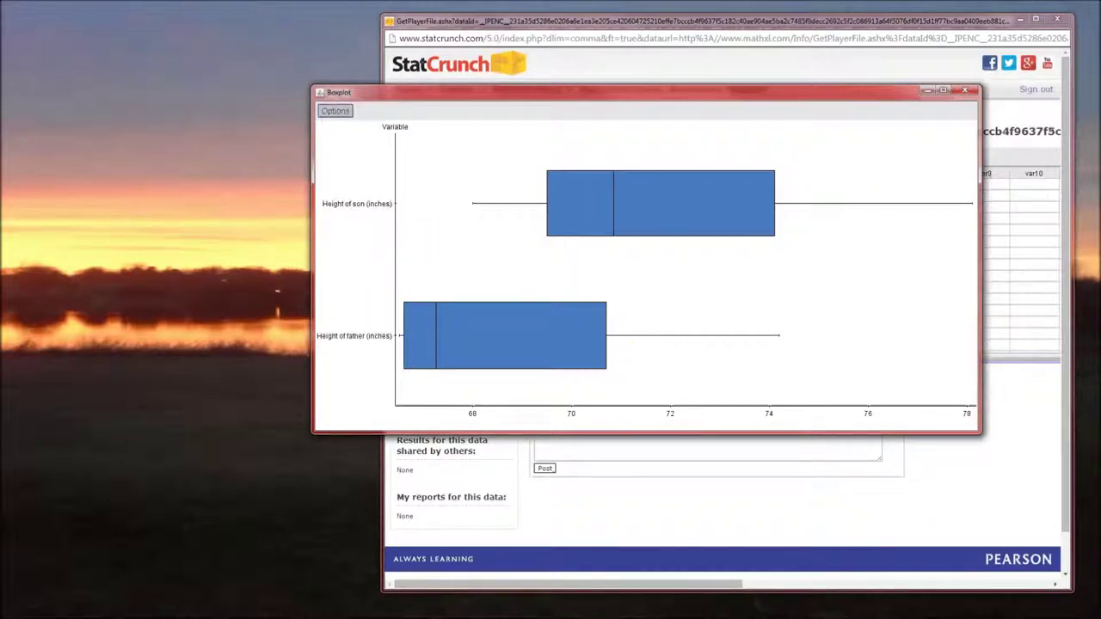
key(alt+Tab)
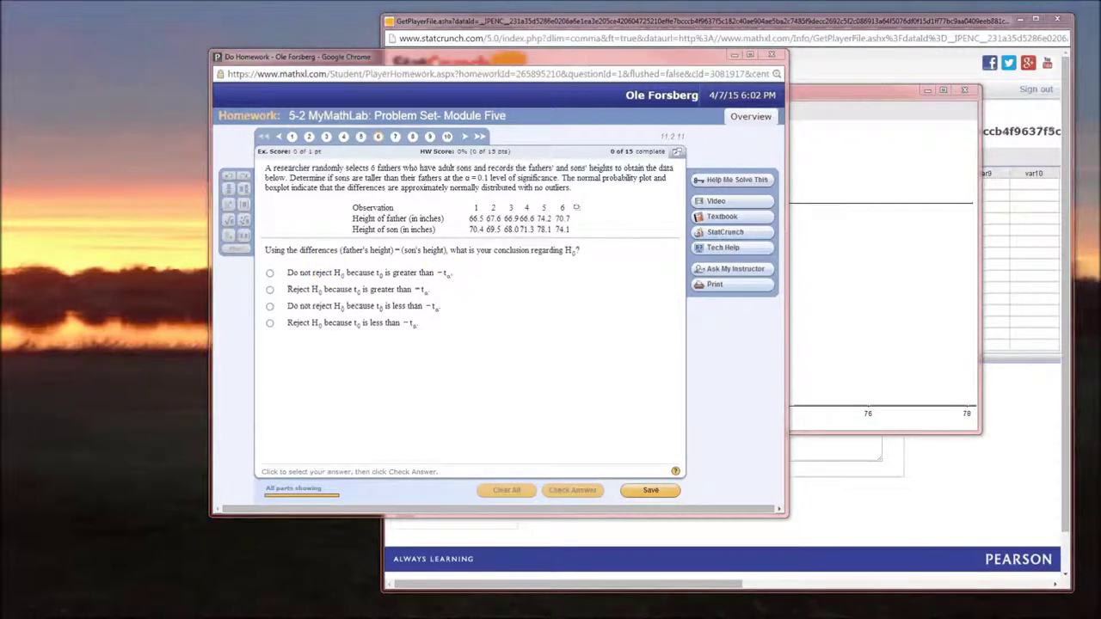
click(734, 55)
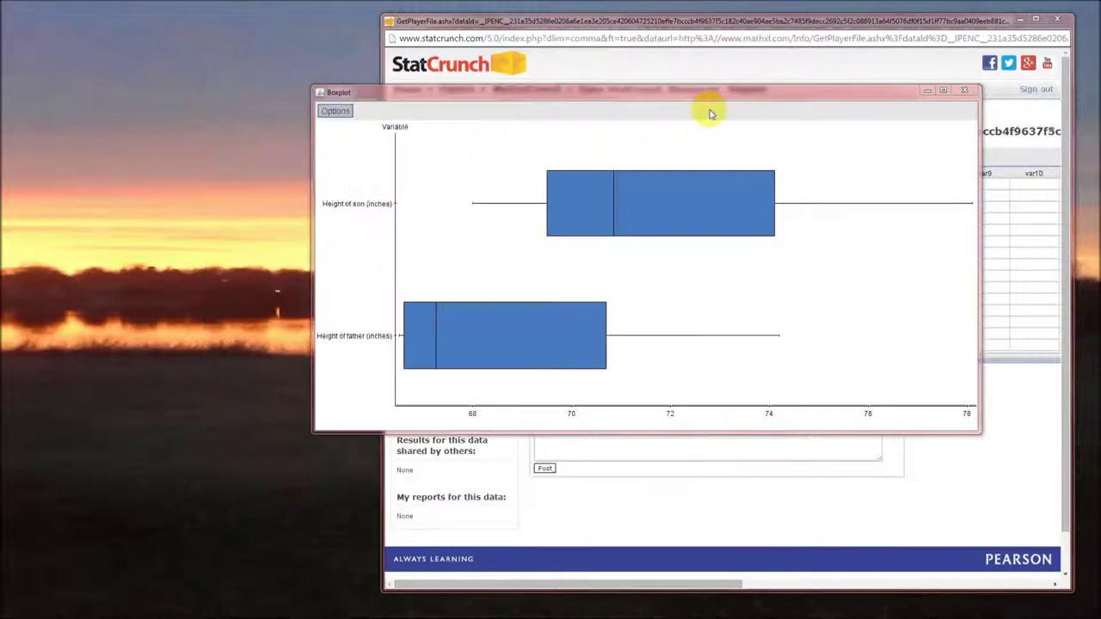
click(964, 90)
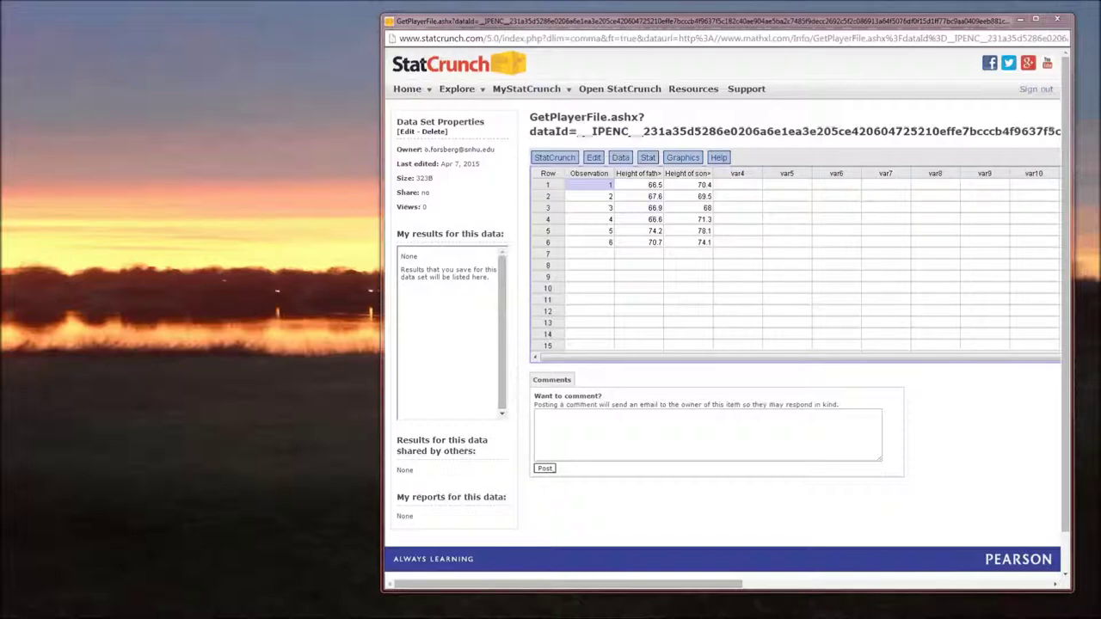
Select the empty var4 column and bring the StatCrunch data sheet back in front of the homework
click(737, 172)
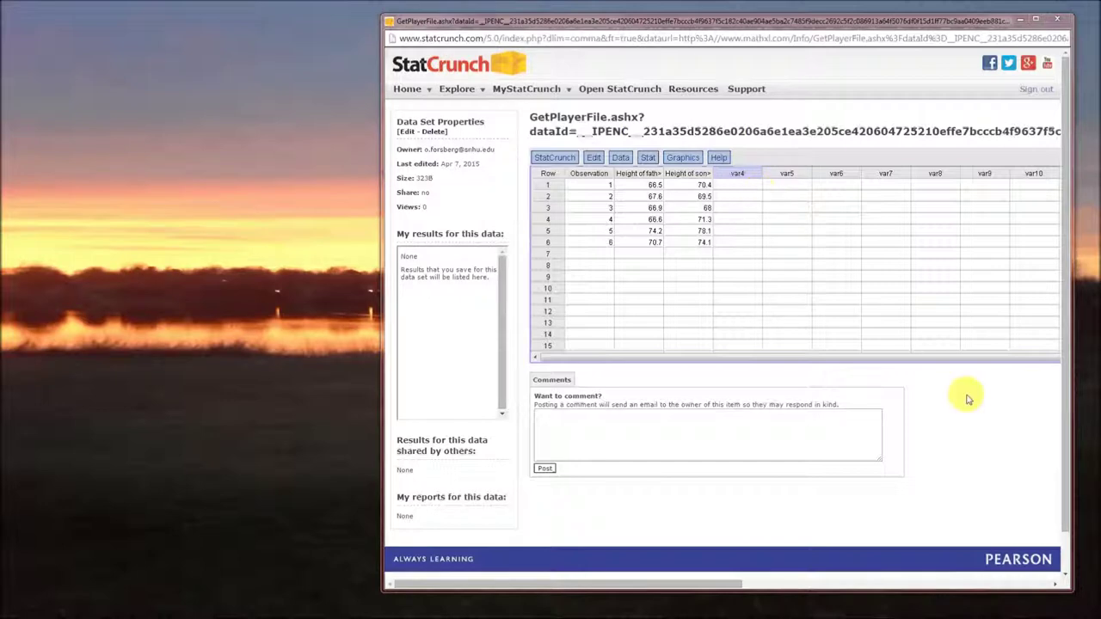
key(alt+Tab)
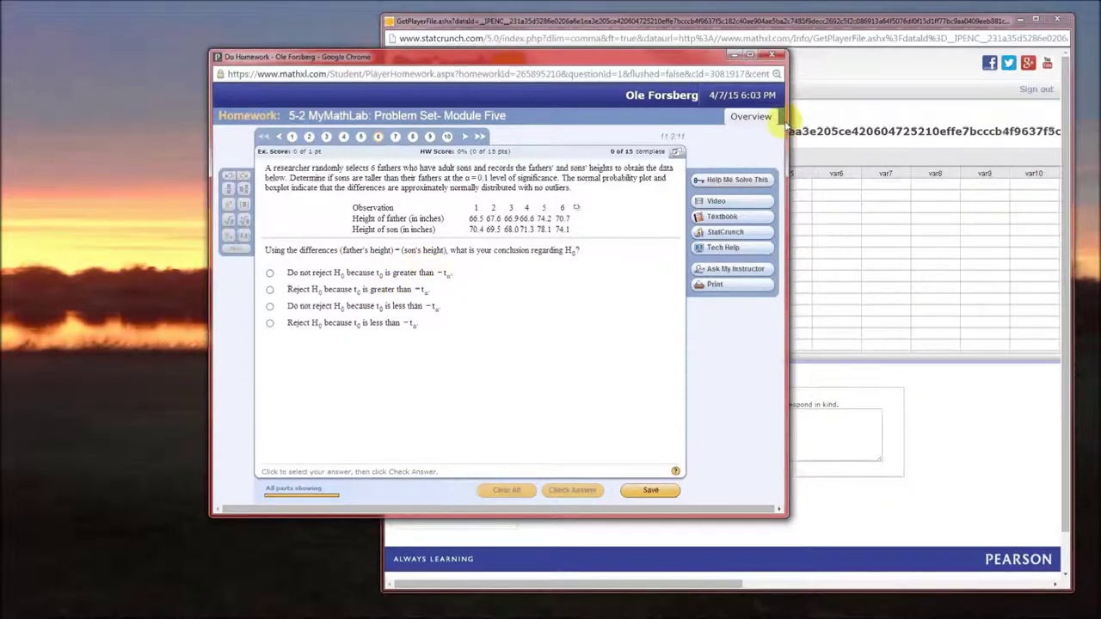
click(813, 21)
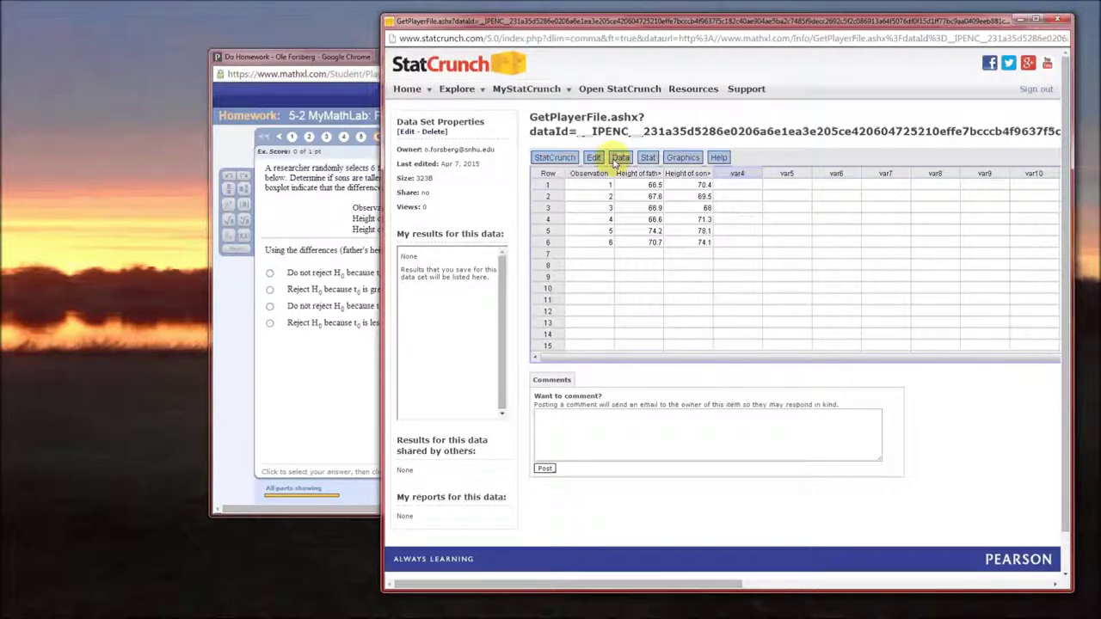
Compute a column of Height of father minus Height of son (-3.9, -1.9, -1.1, -4.7, -3.9, -3.4)
click(618, 160)
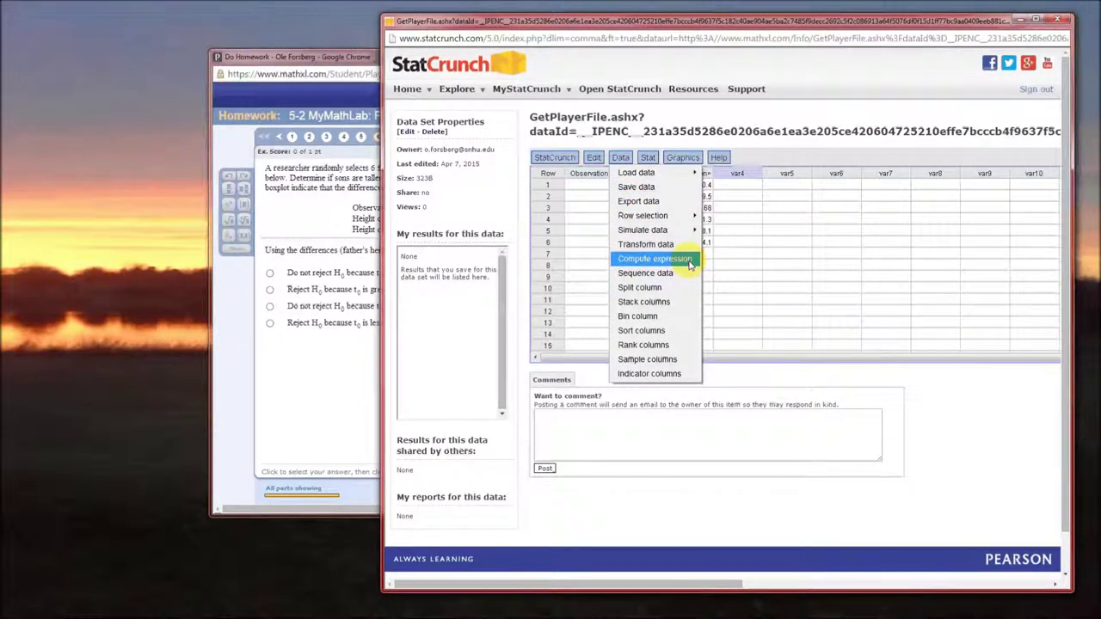
click(660, 260)
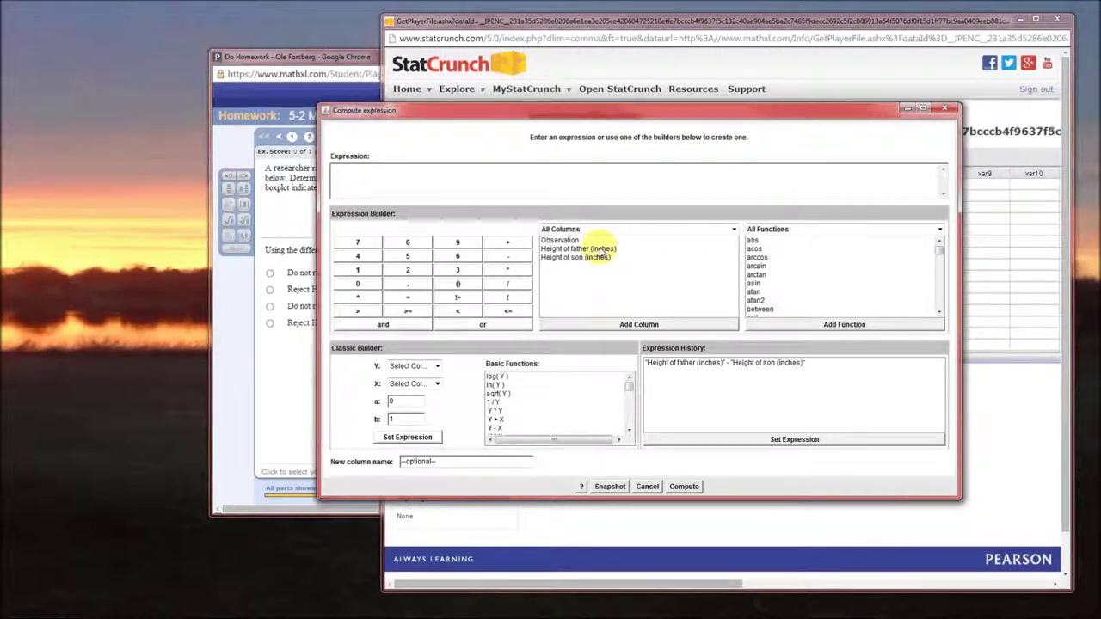
double_click(600, 249)
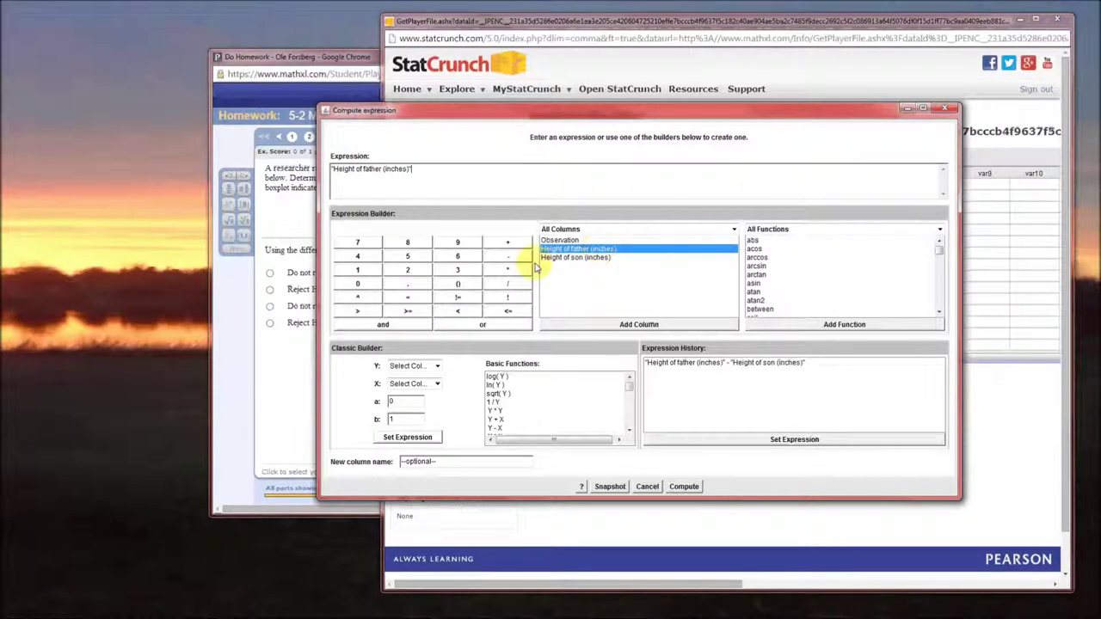
click(509, 256)
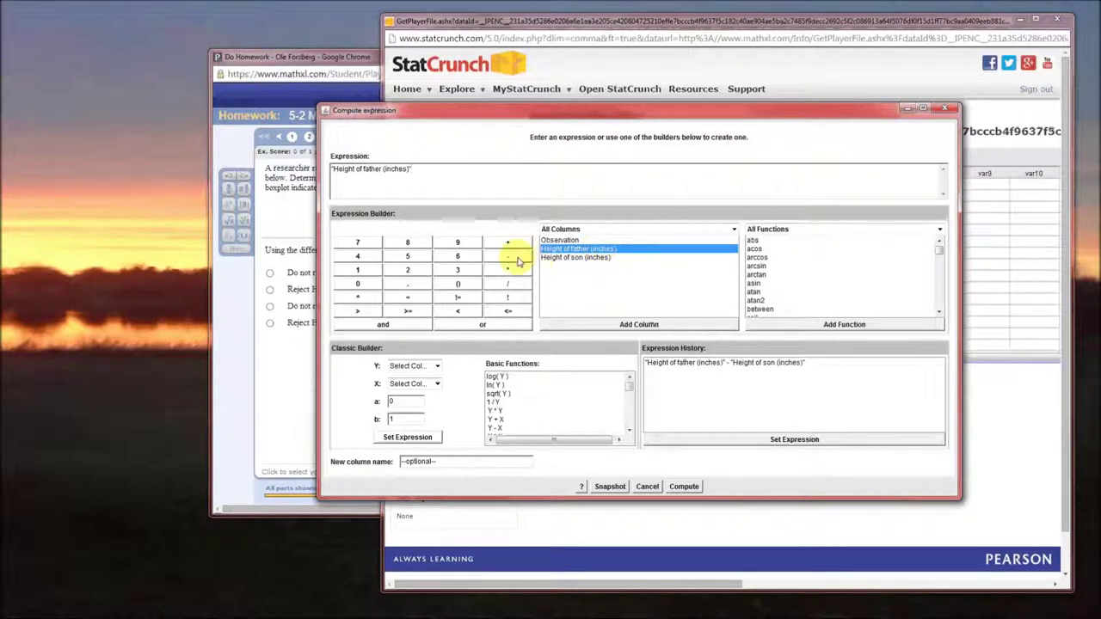
double_click(572, 259)
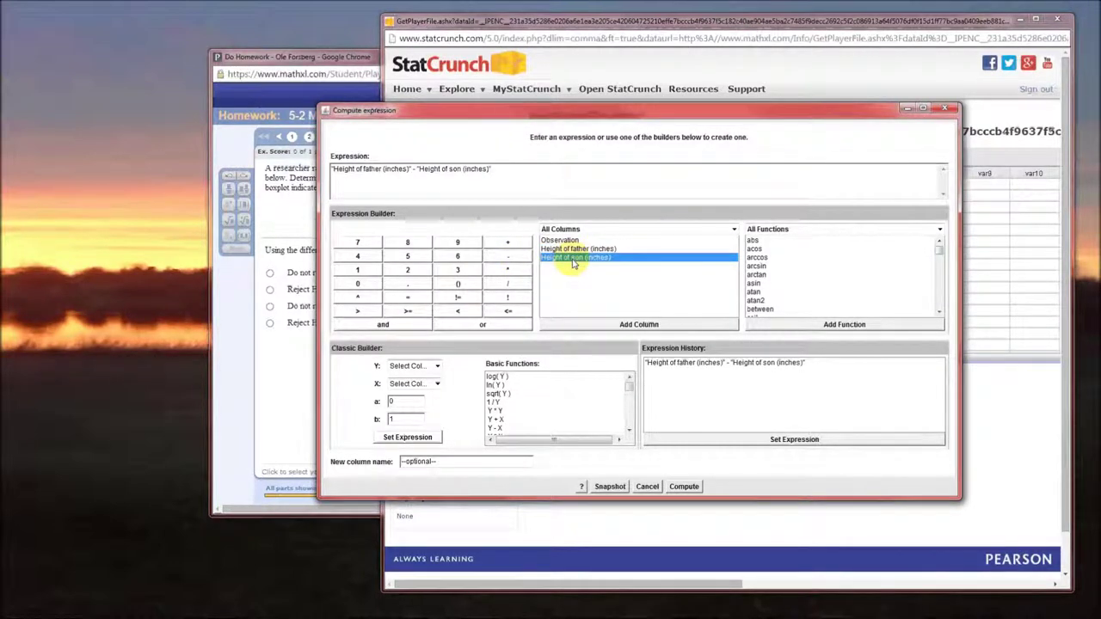
click(683, 486)
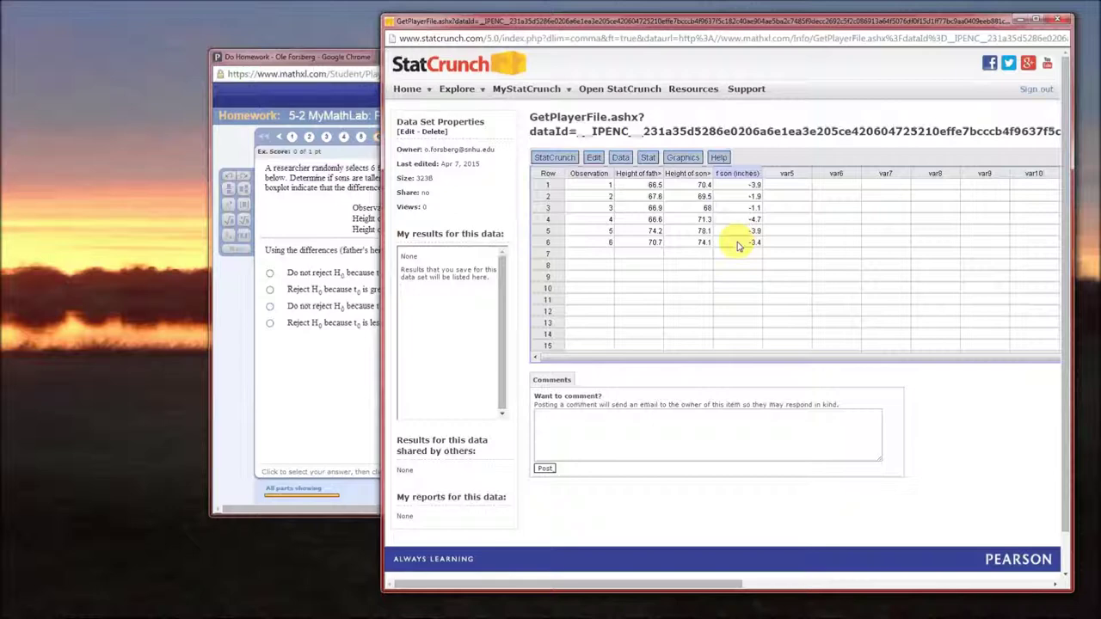
Draw a taller boxplot of the father-minus-son difference column, inspect it, and close it
click(683, 157)
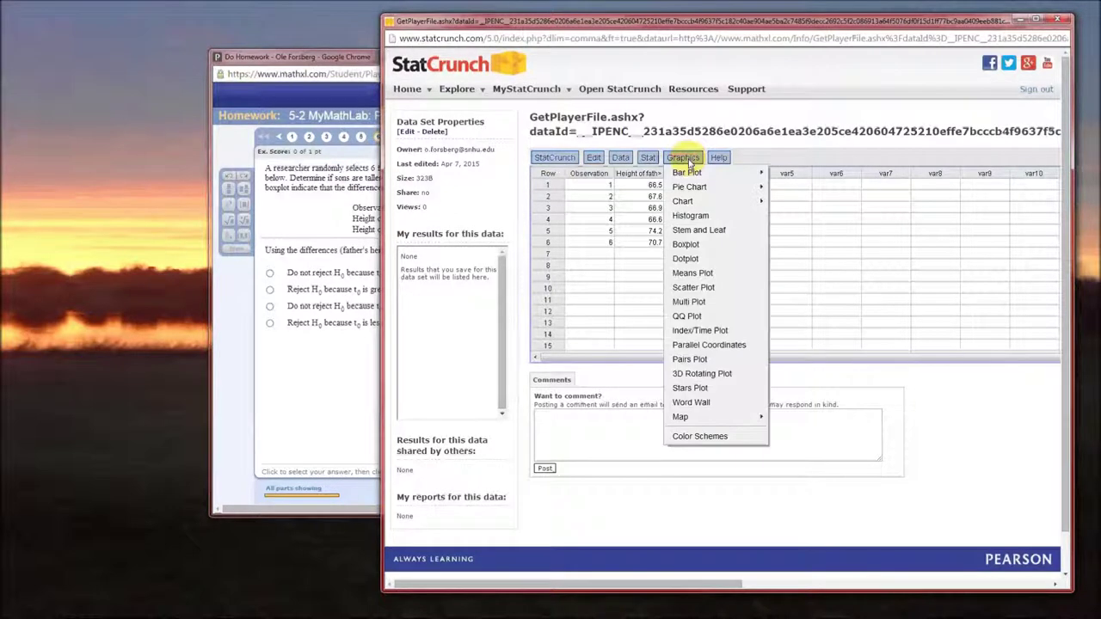
click(696, 245)
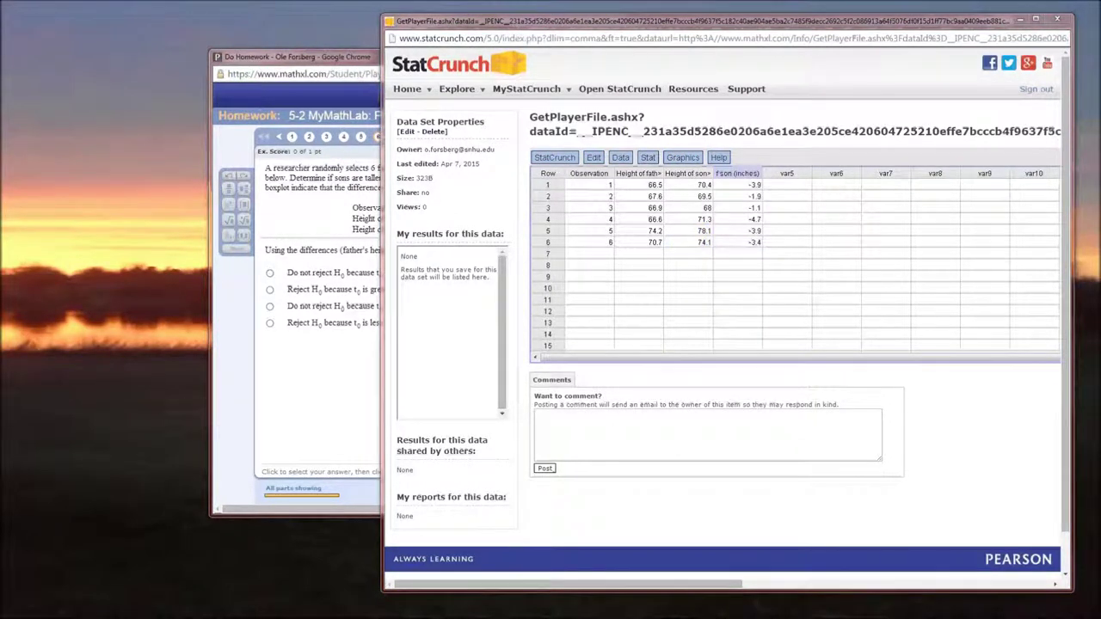
click(688, 356)
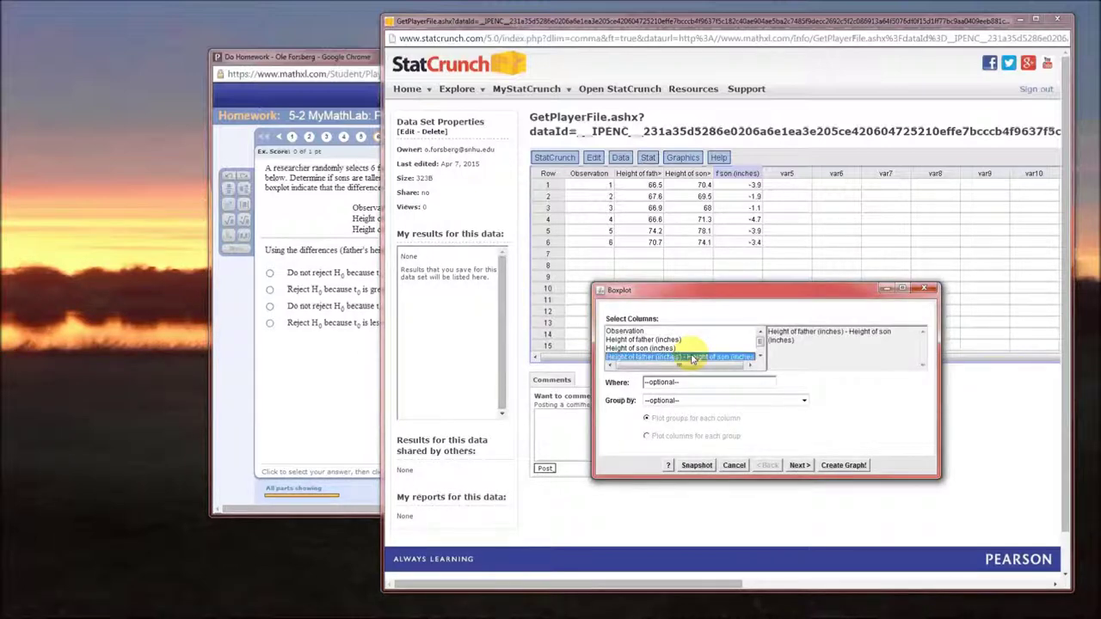
click(836, 465)
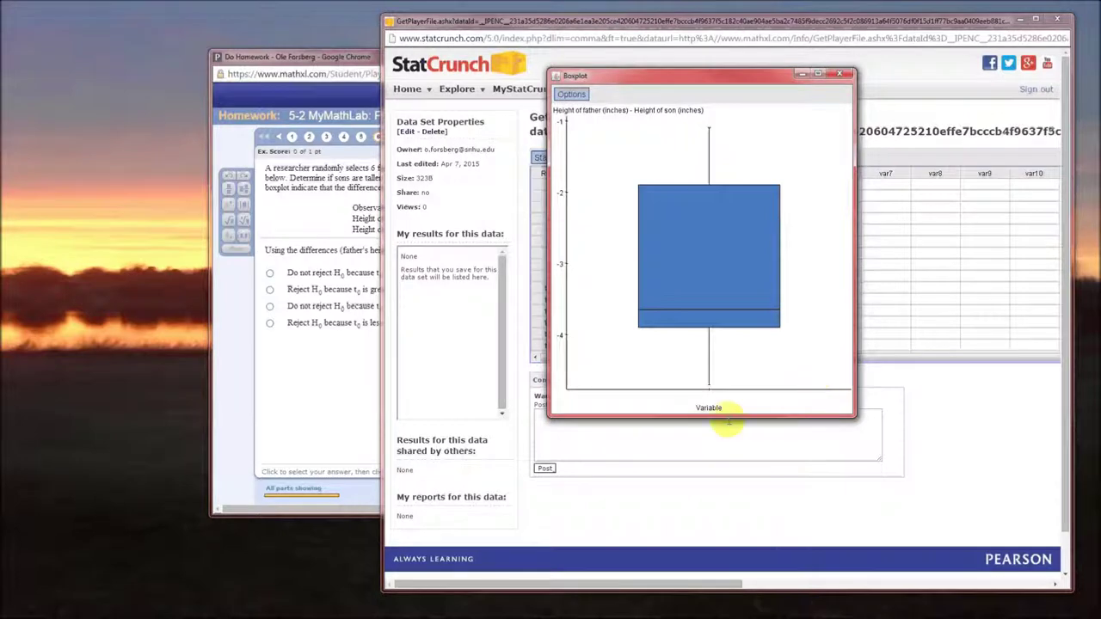
drag(732, 418, 744, 531)
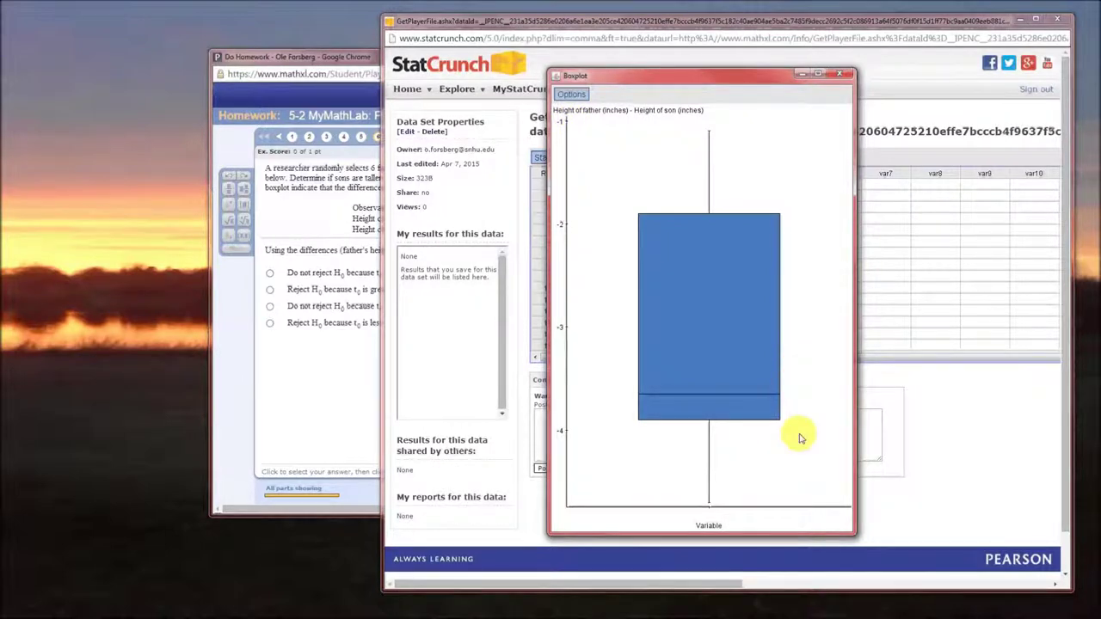
click(842, 78)
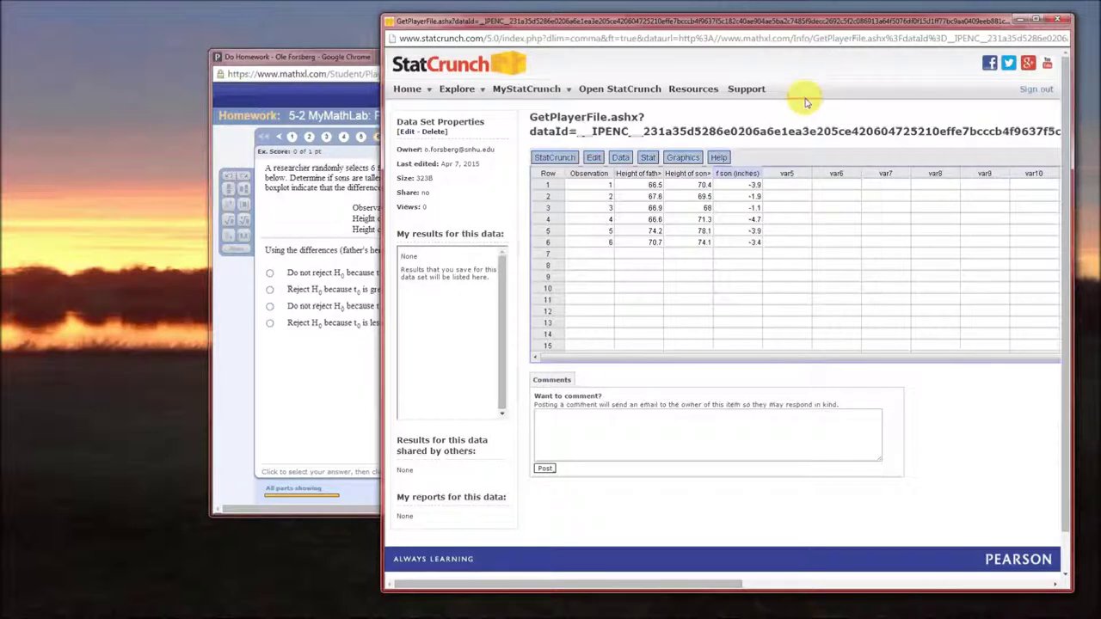
Start a paired T test with Sample 1 Height of father and Sample 2 Height of son
click(357, 61)
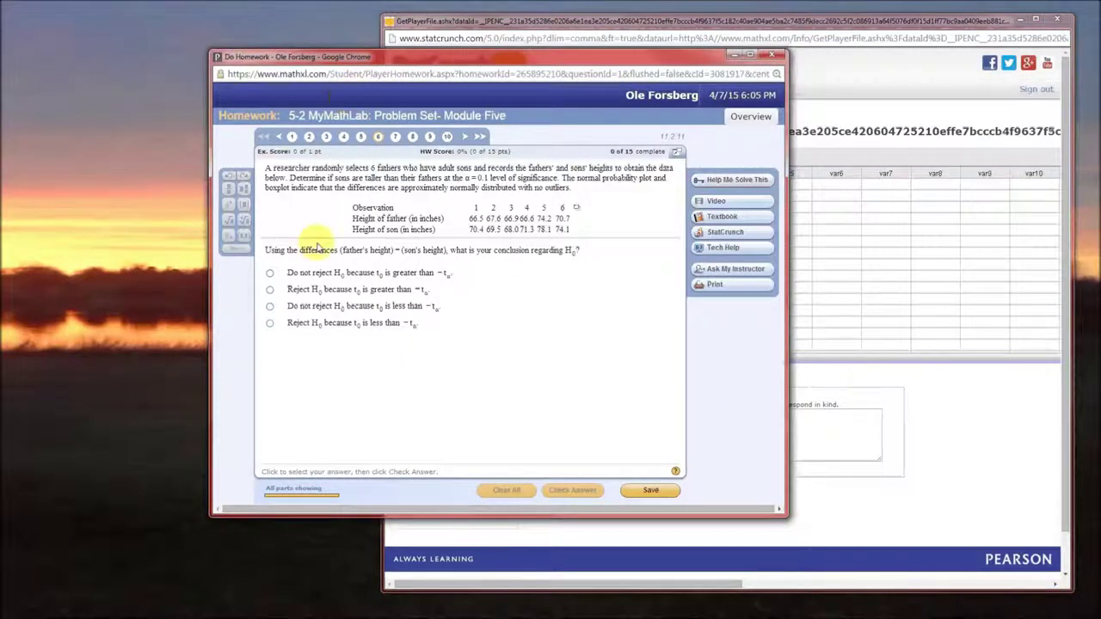
click(815, 24)
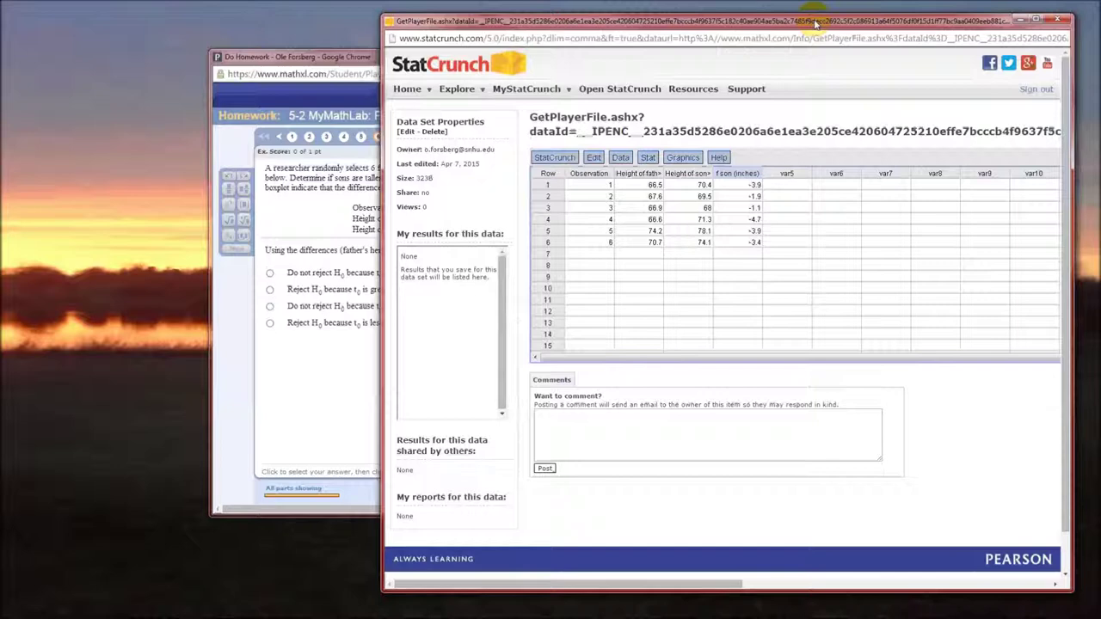
click(647, 159)
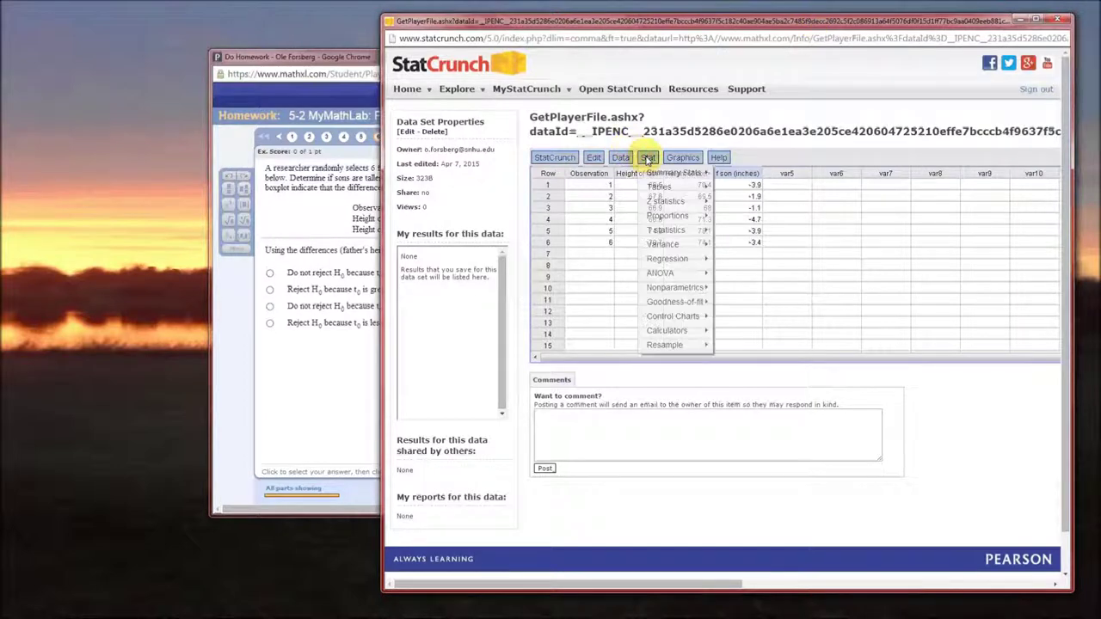
mouse_move(665, 231)
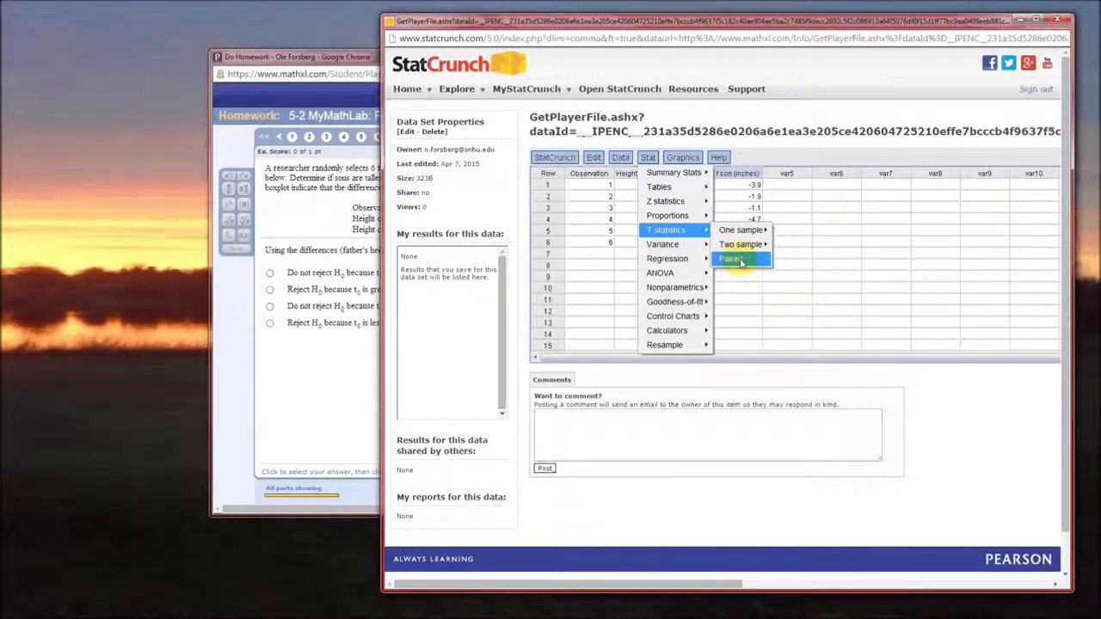
click(733, 259)
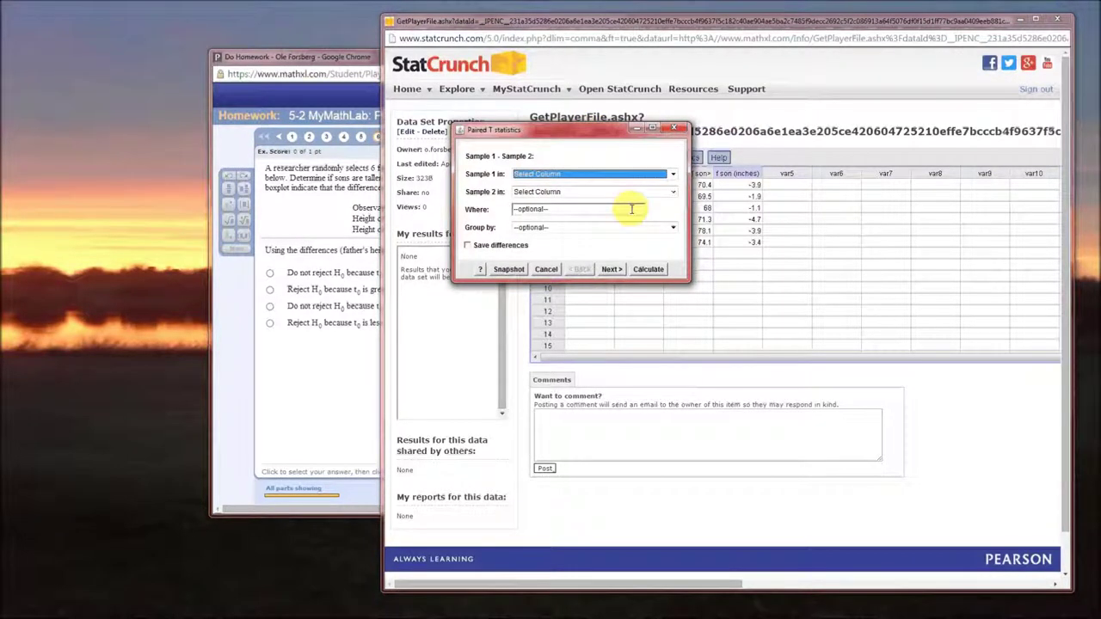
click(621, 176)
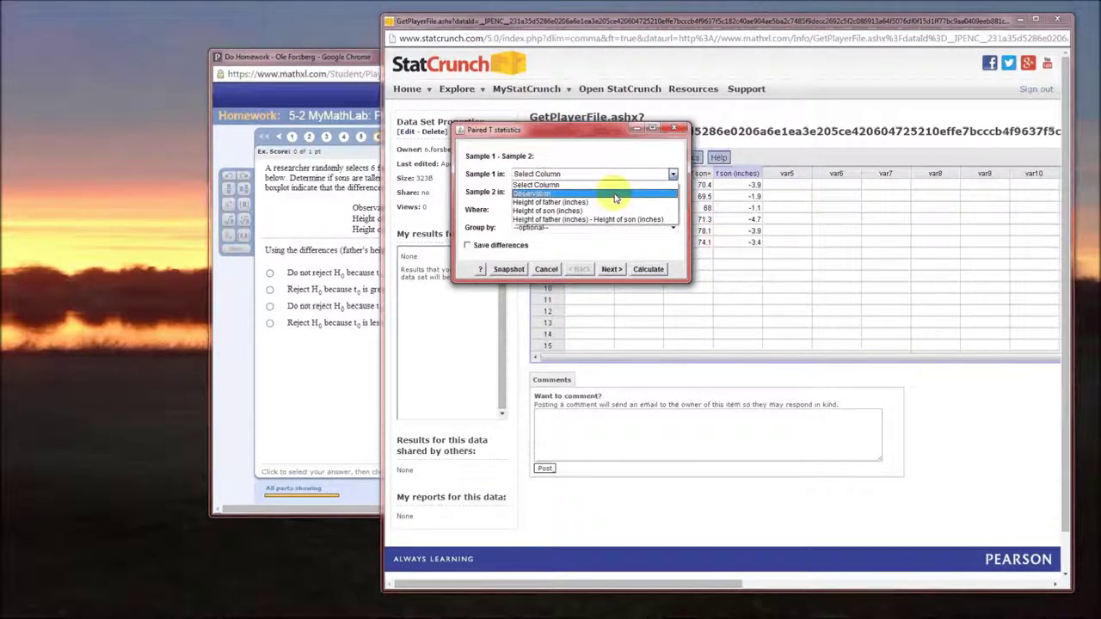
click(615, 204)
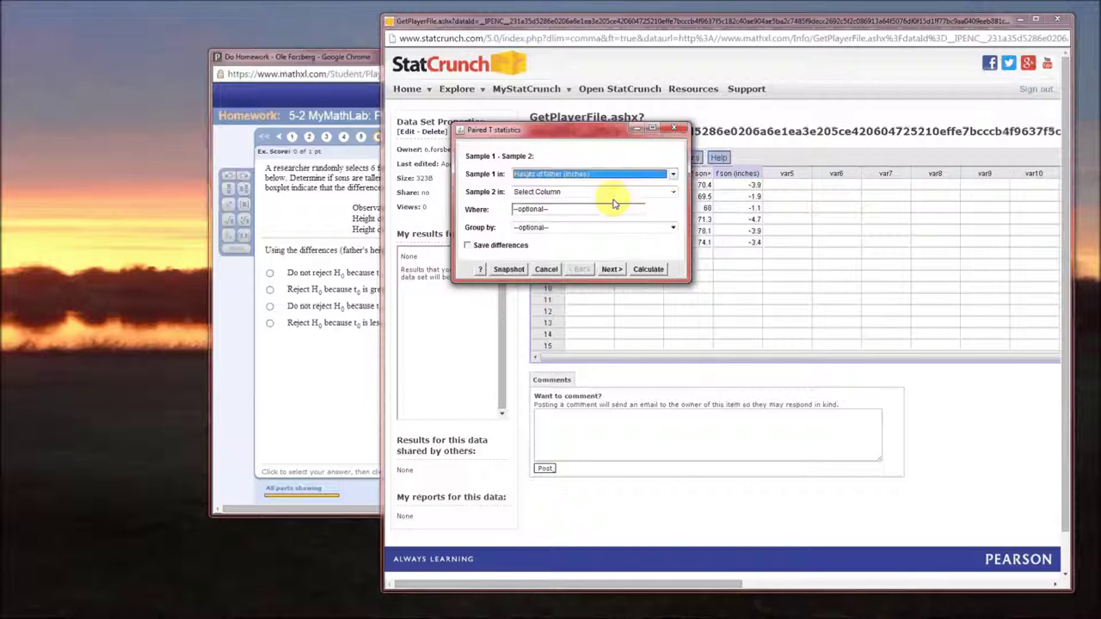
click(582, 192)
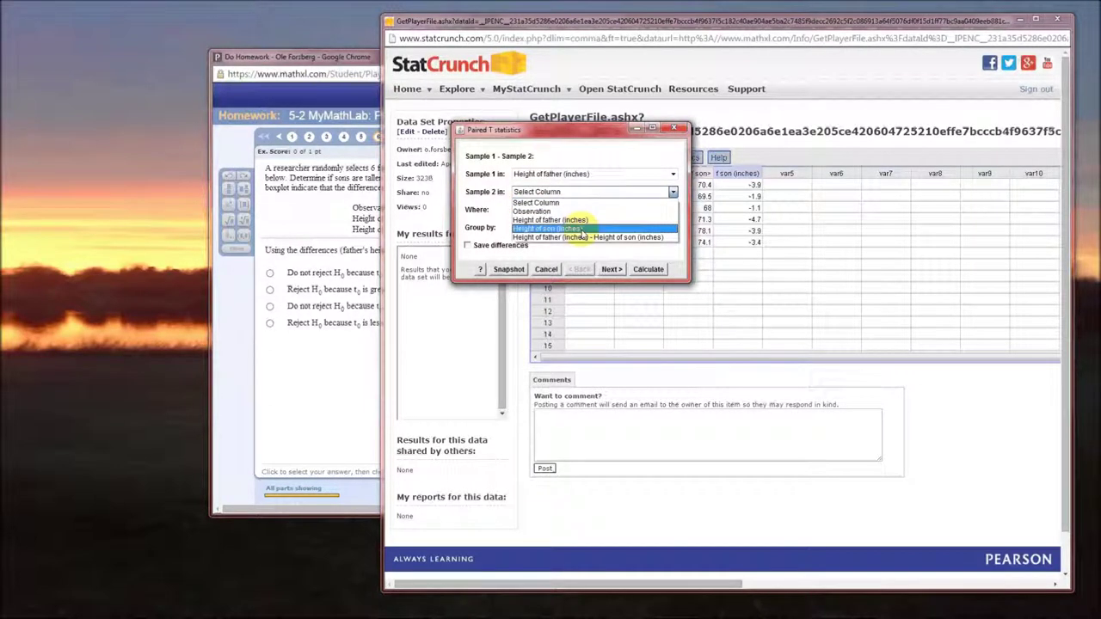
click(581, 227)
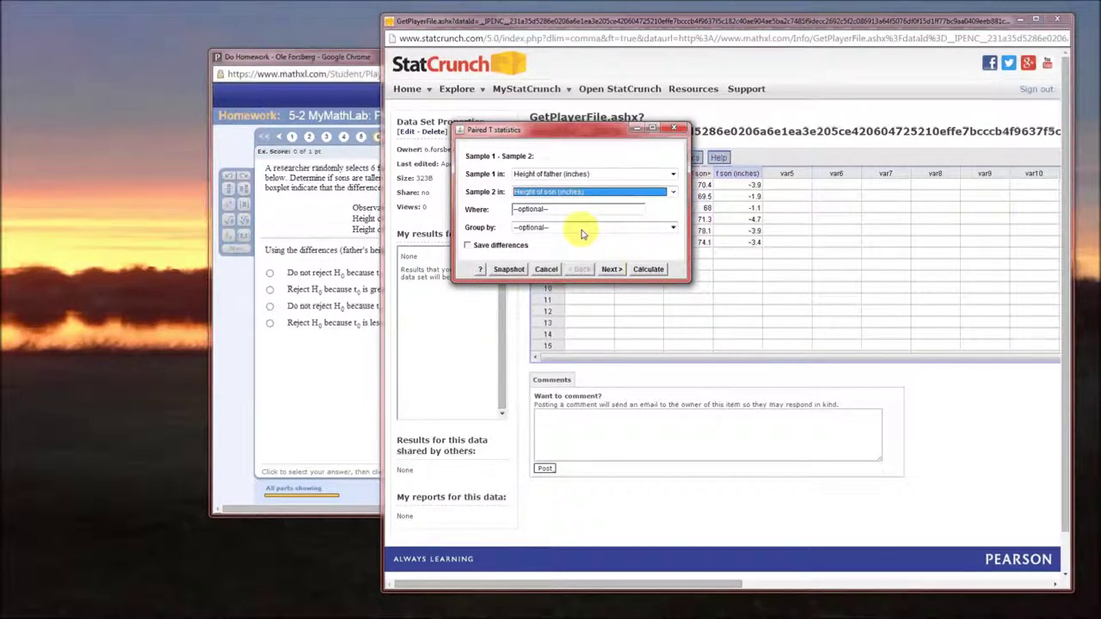
click(609, 270)
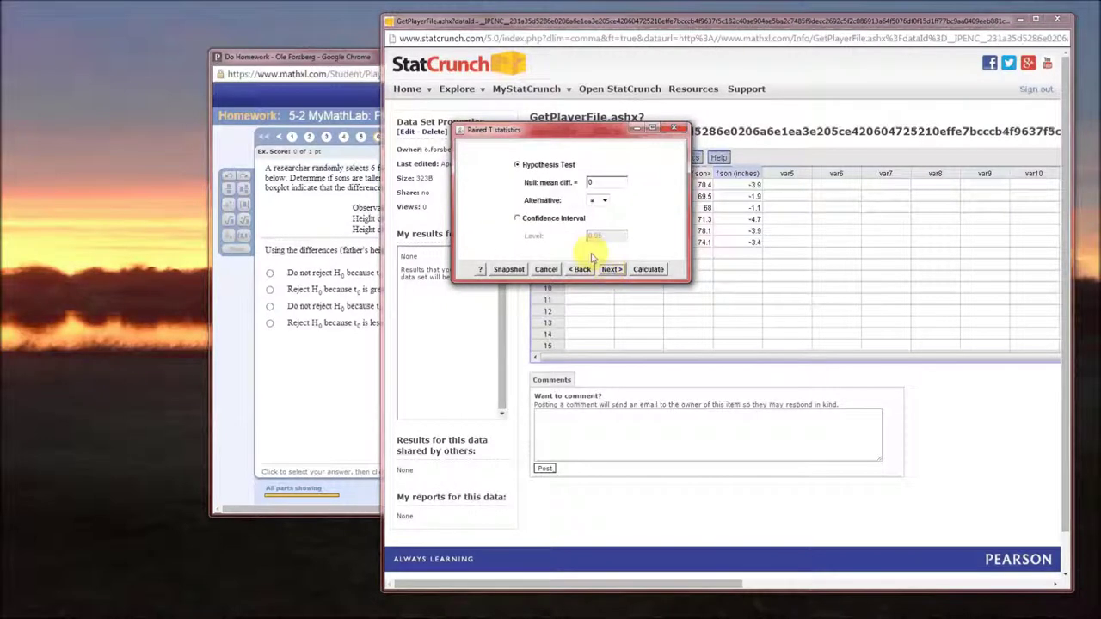
Calculate the paired test with a '<' alternative: mean difference -3.15, t = -5.6409116, P = 0.0012
double_click(589, 182)
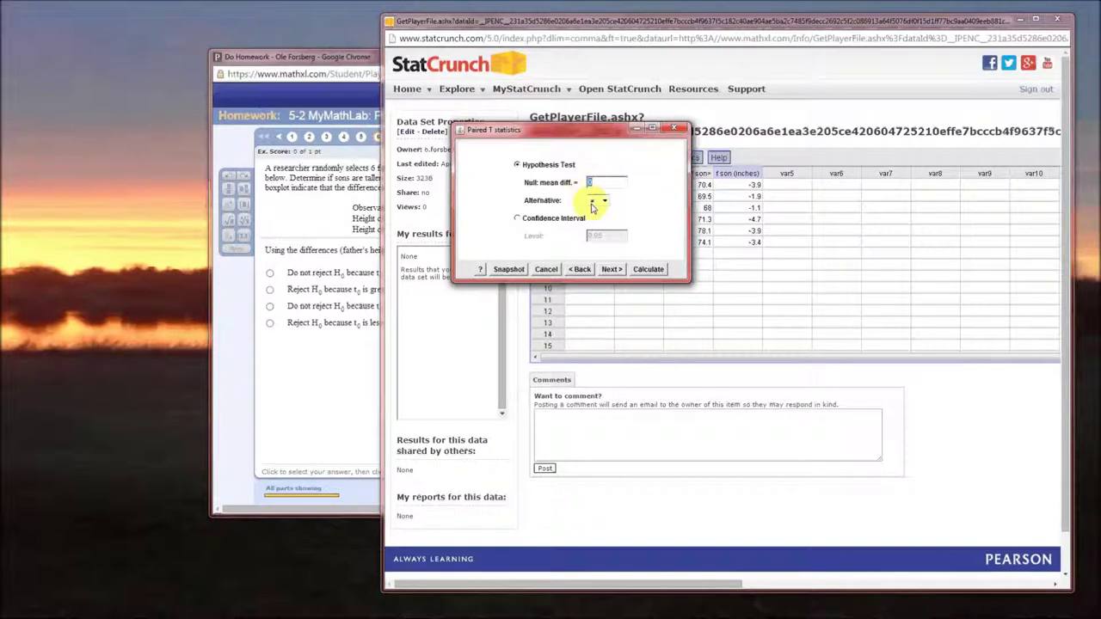
click(599, 200)
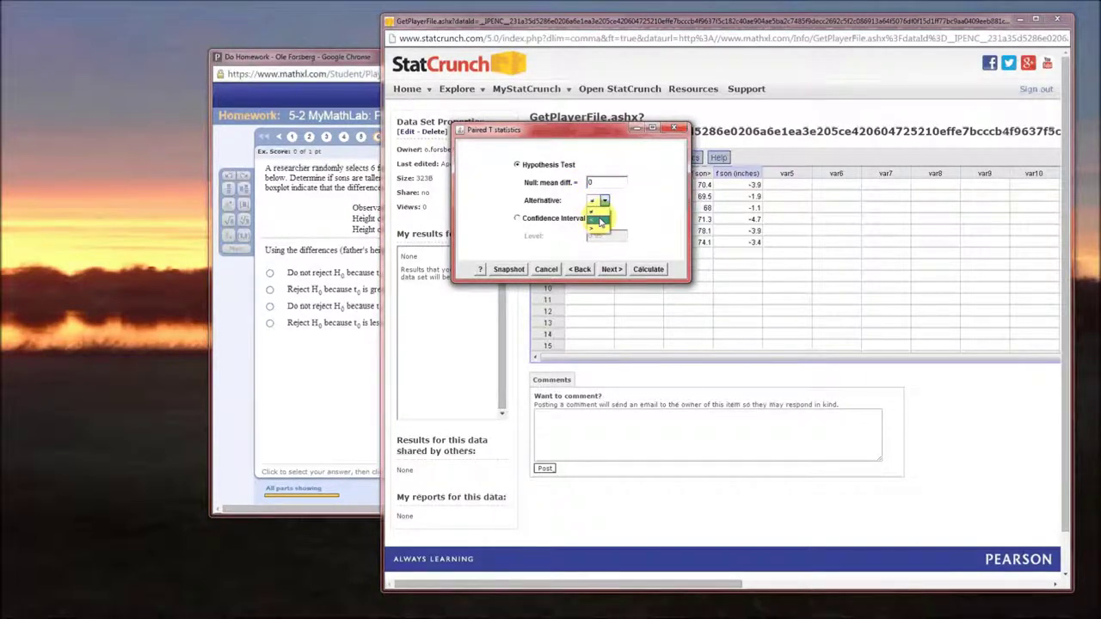
click(599, 222)
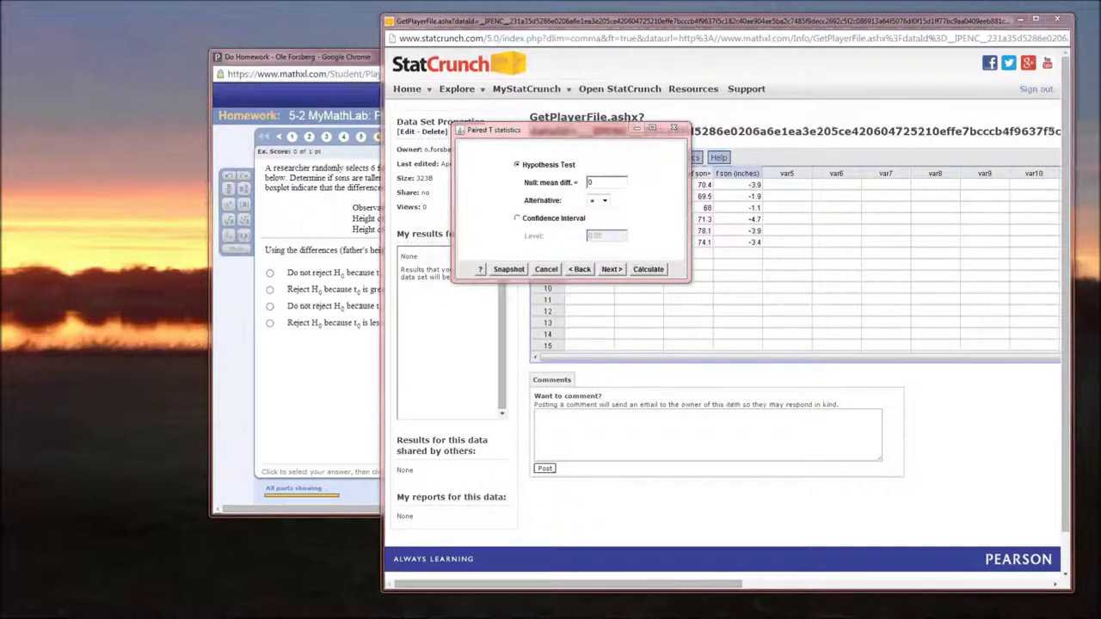
click(599, 201)
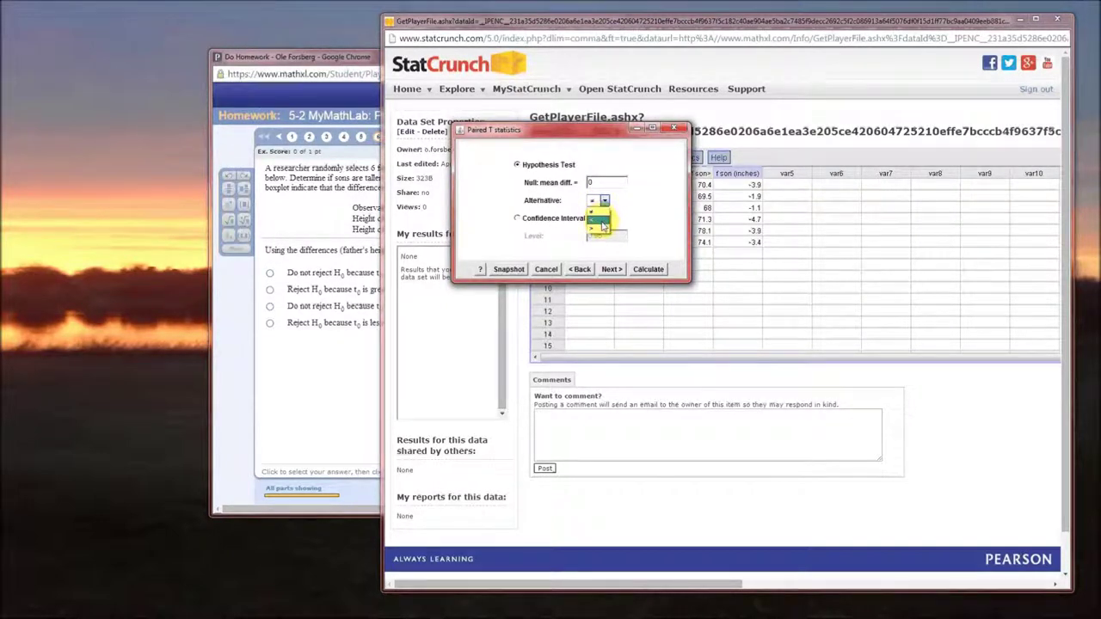
click(601, 223)
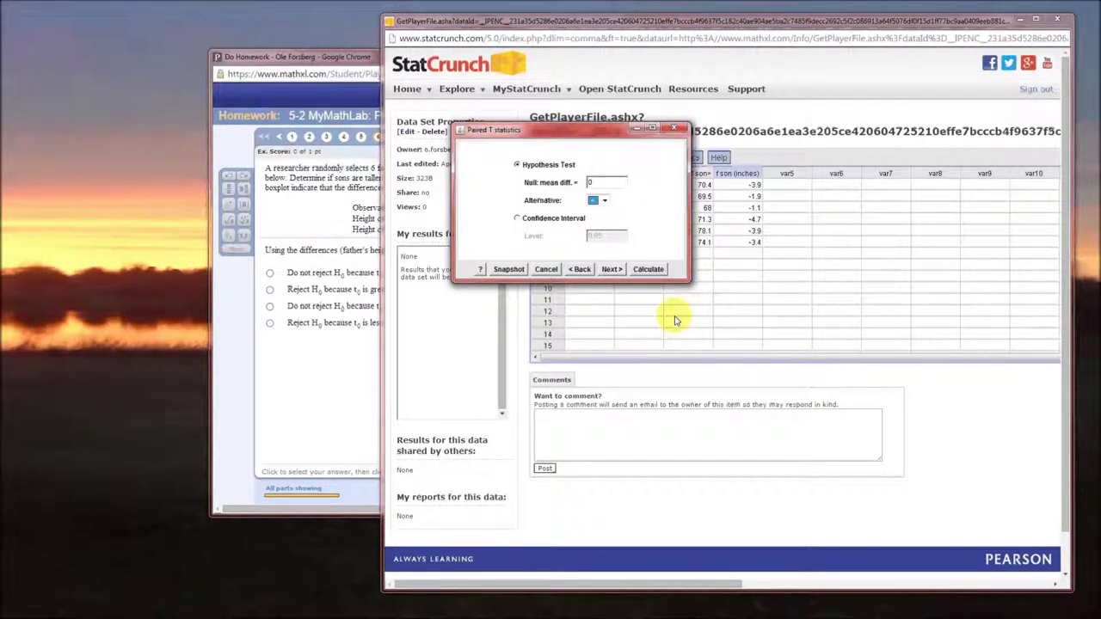
click(612, 270)
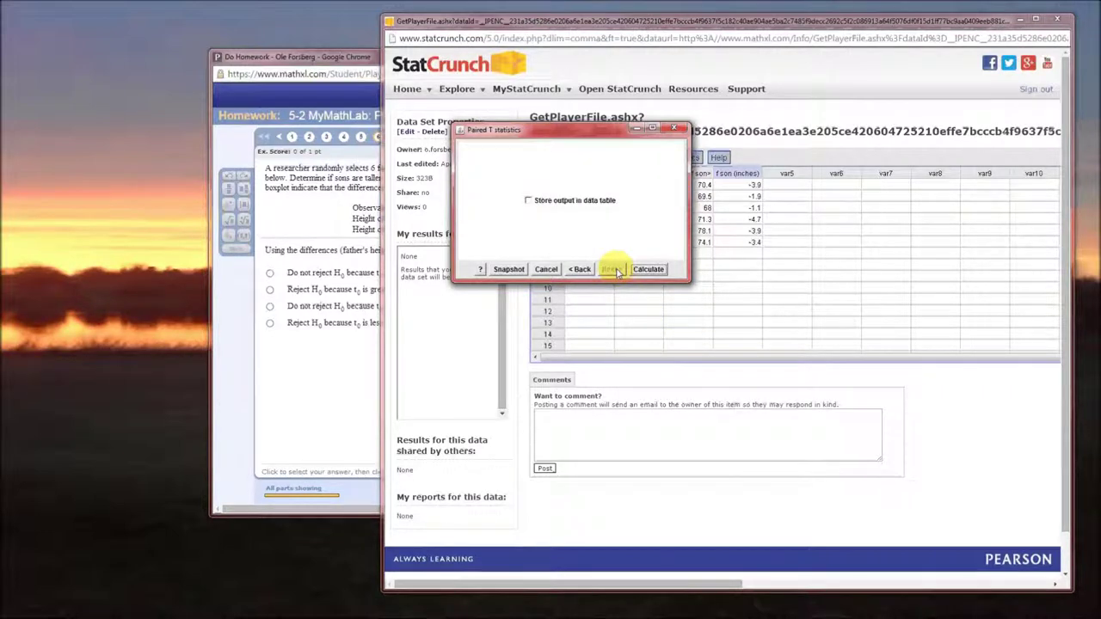
click(646, 269)
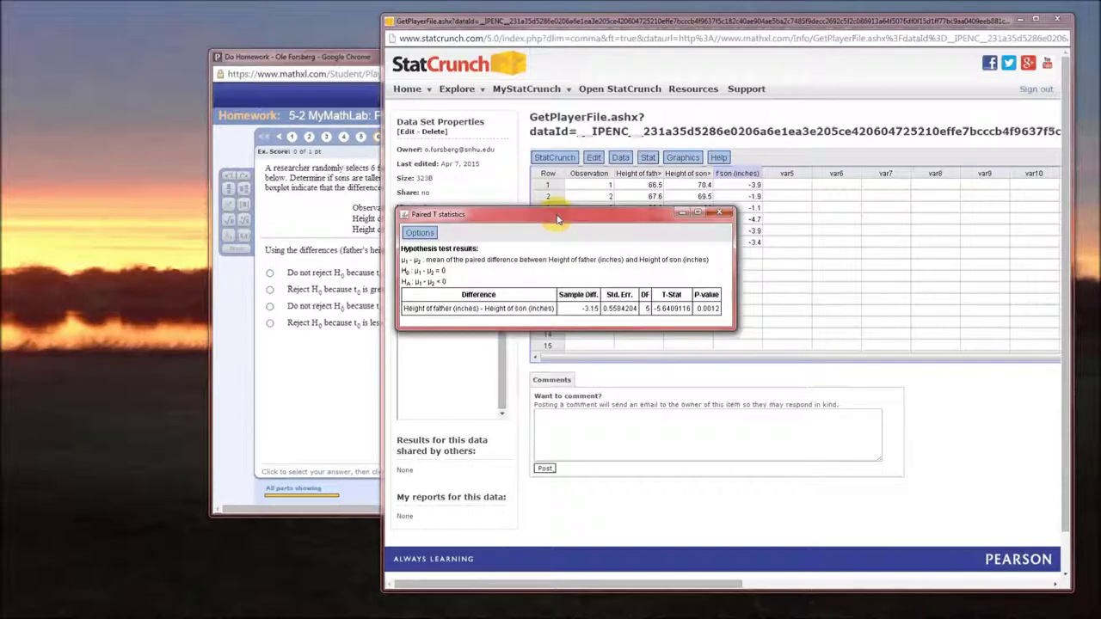
Move the Paired T results window up and enlarge it, then bring the homework question forward
drag(557, 219, 570, 145)
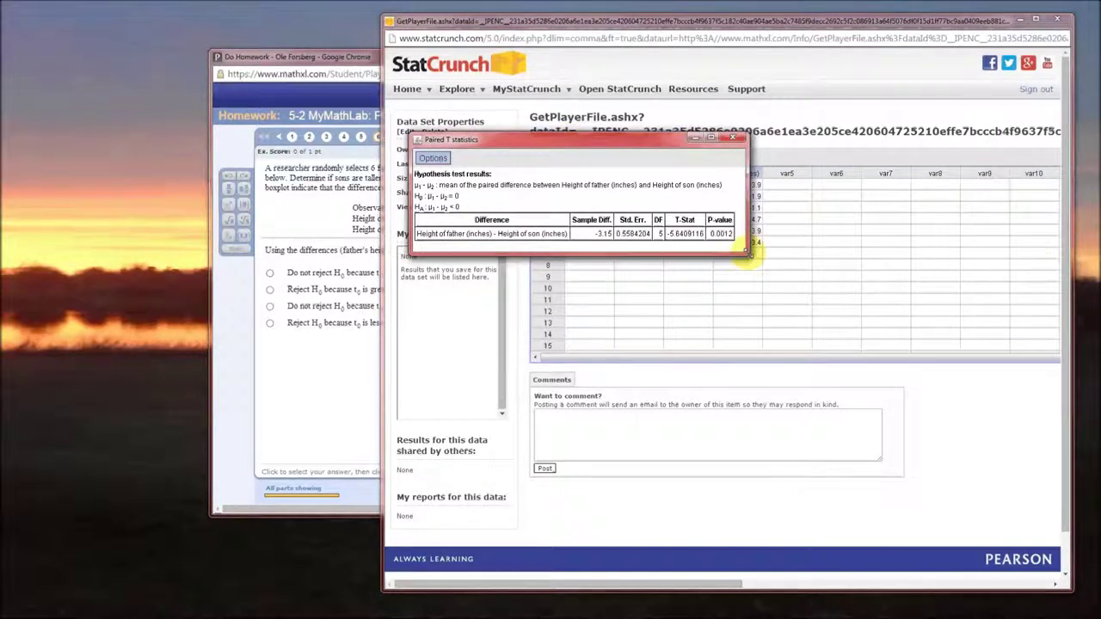
drag(748, 254, 808, 280)
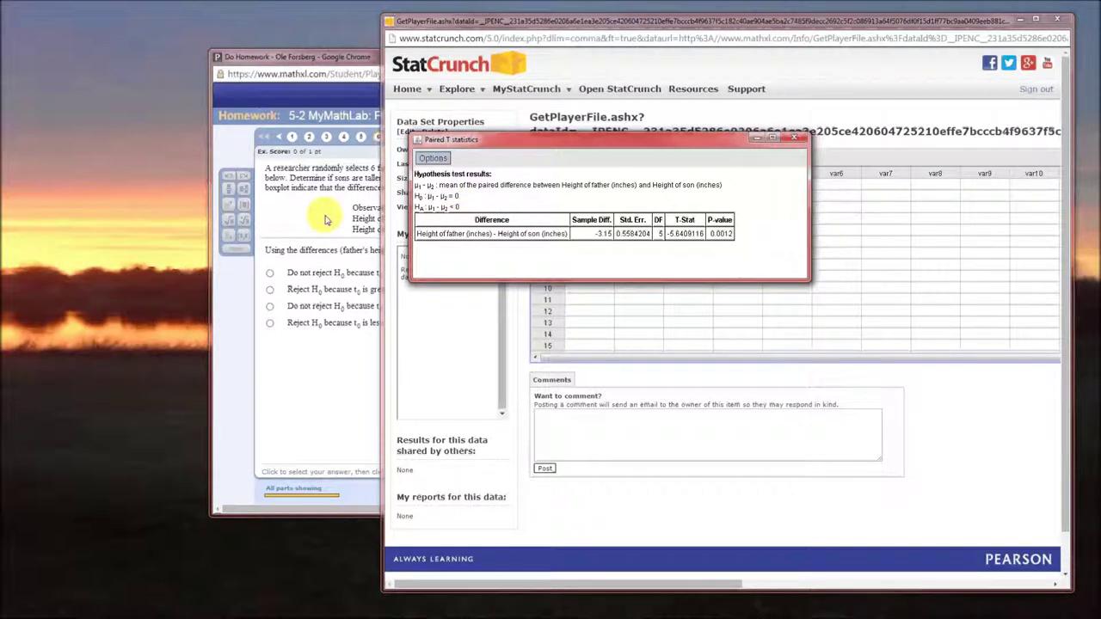
click(324, 217)
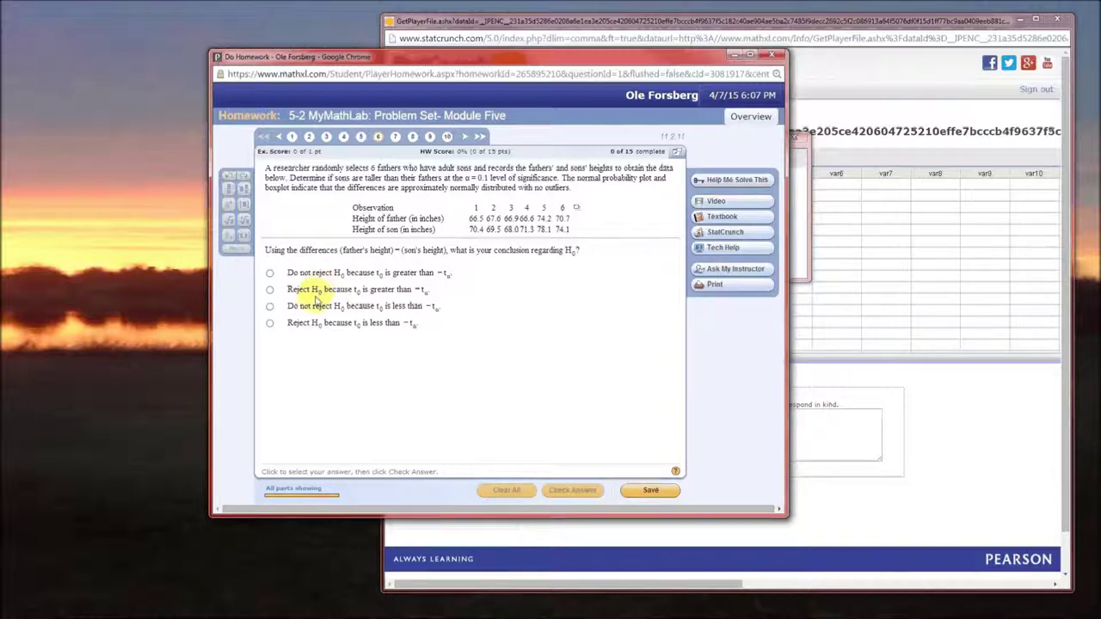
Check the paired t results and answer 'Reject H0 because t0 is less than −tα'
click(803, 256)
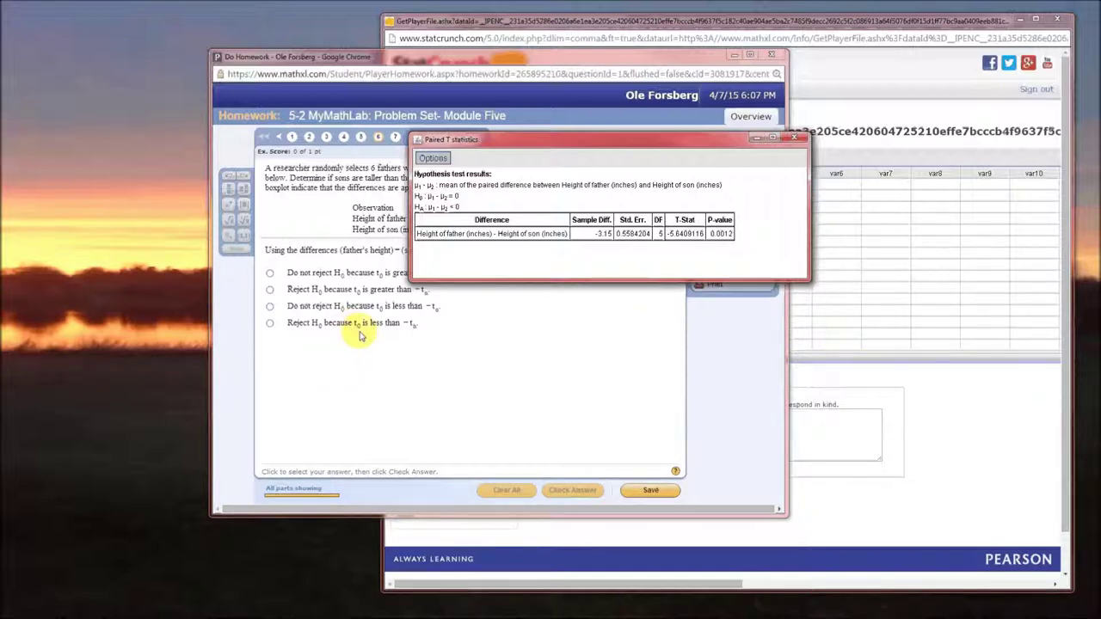
click(268, 322)
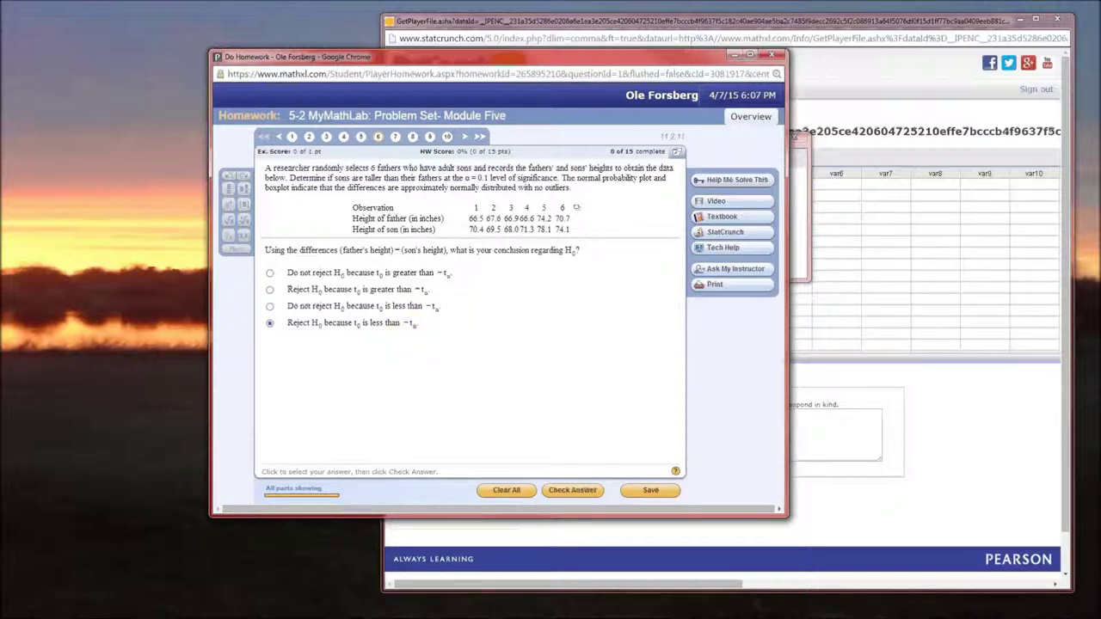
key(alt+Tab)
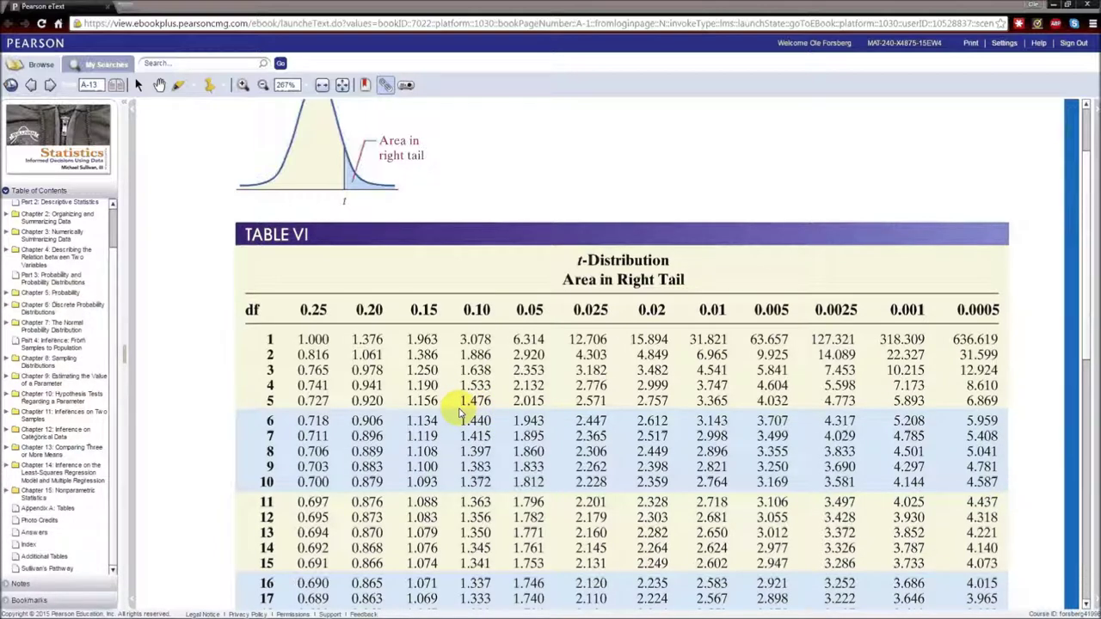
Minimize the Pearson eText Table VI window to get back to the homework question
click(1052, 6)
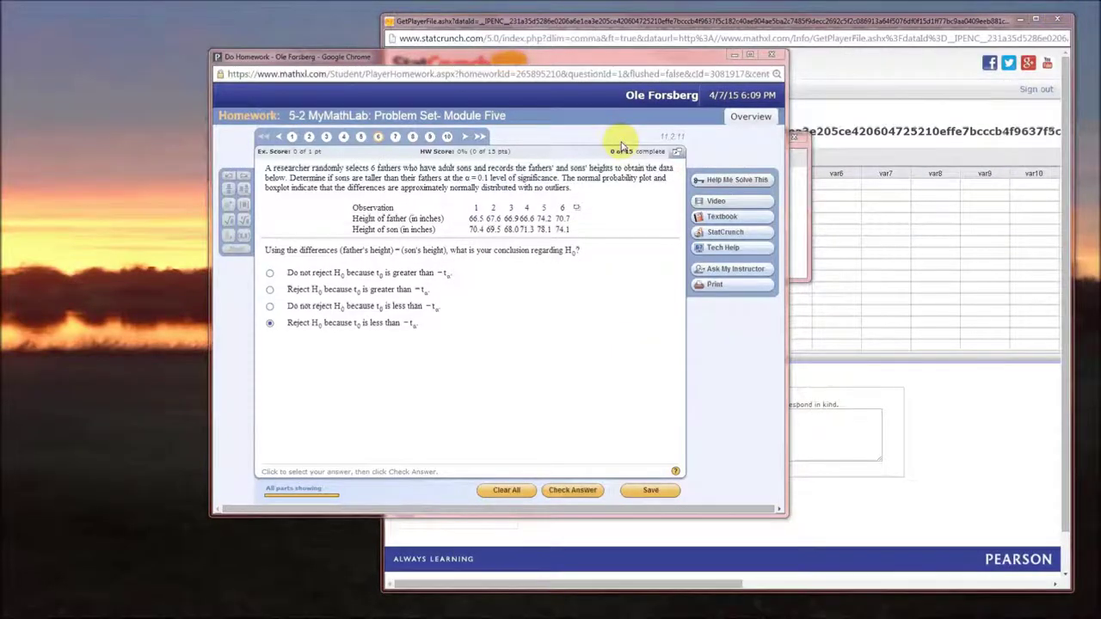
Submit the 'Reject H0 because t0 is less than −tα' conclusion, accept the Good job! confirmation, then minimize homework
click(794, 236)
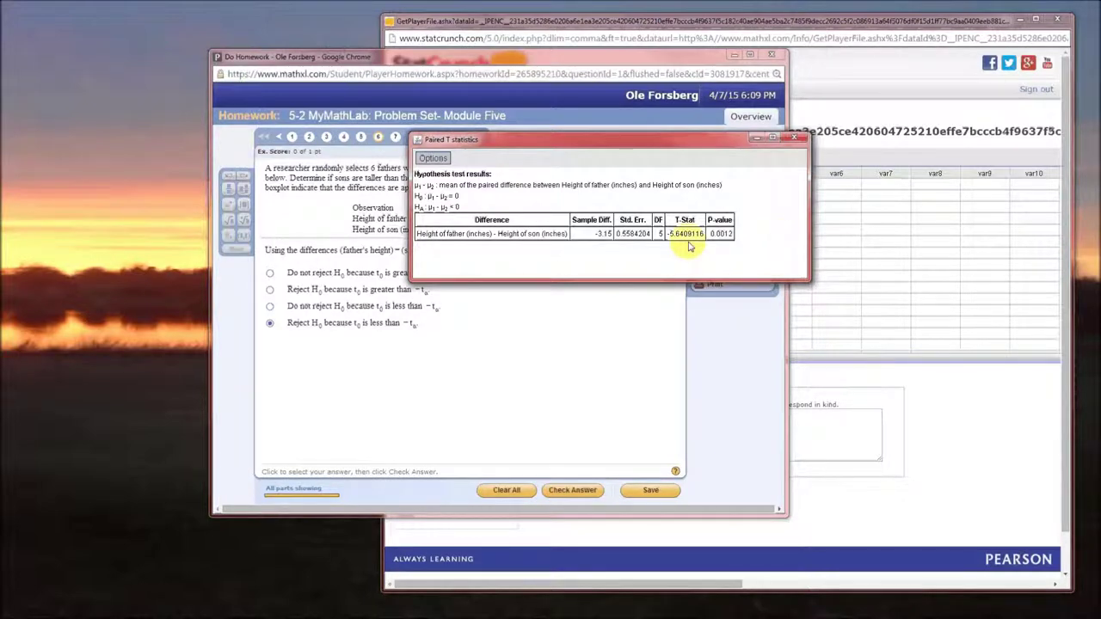
click(269, 324)
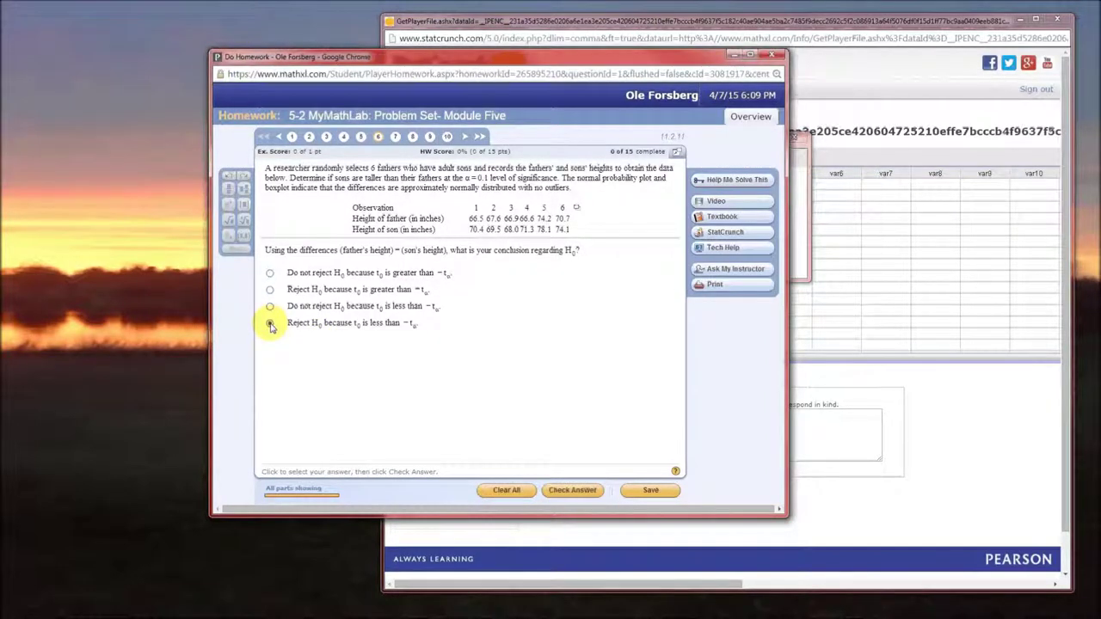
click(572, 490)
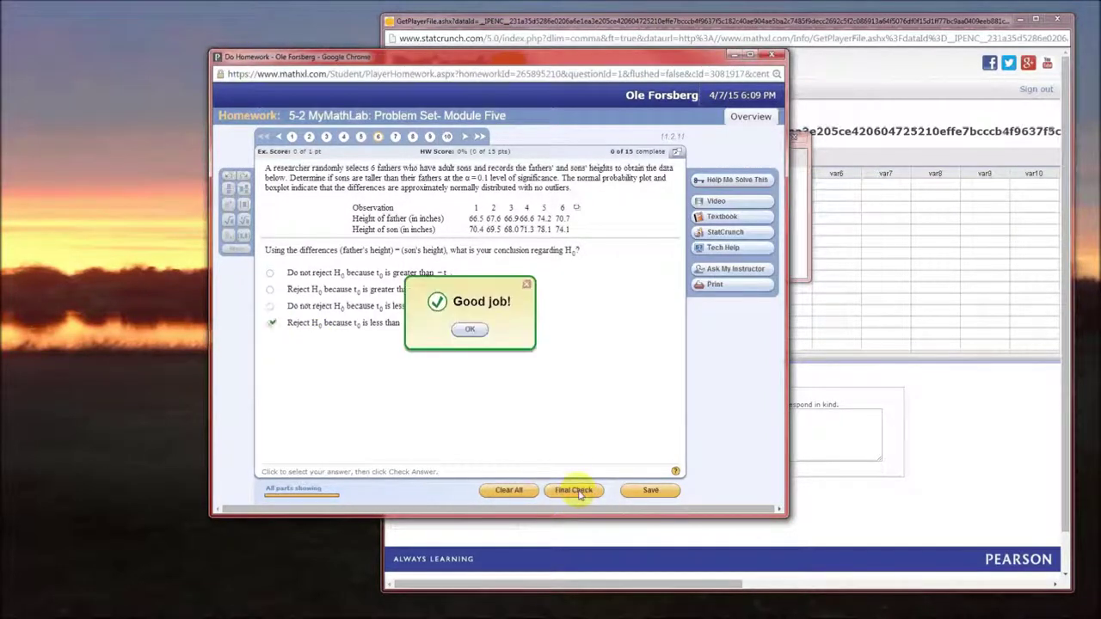
click(469, 331)
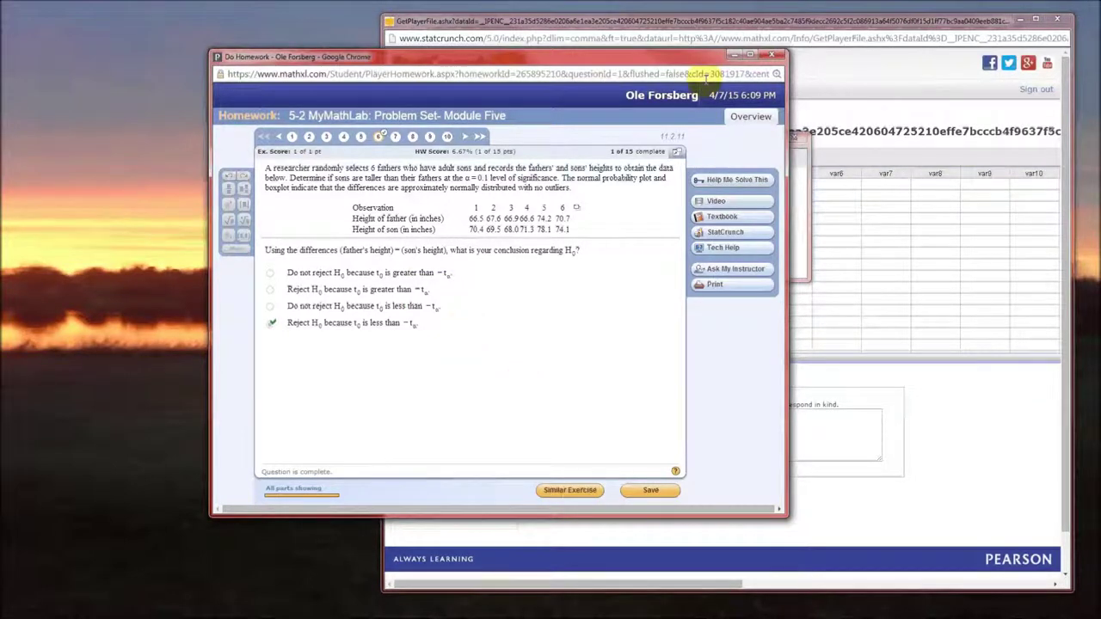
click(732, 56)
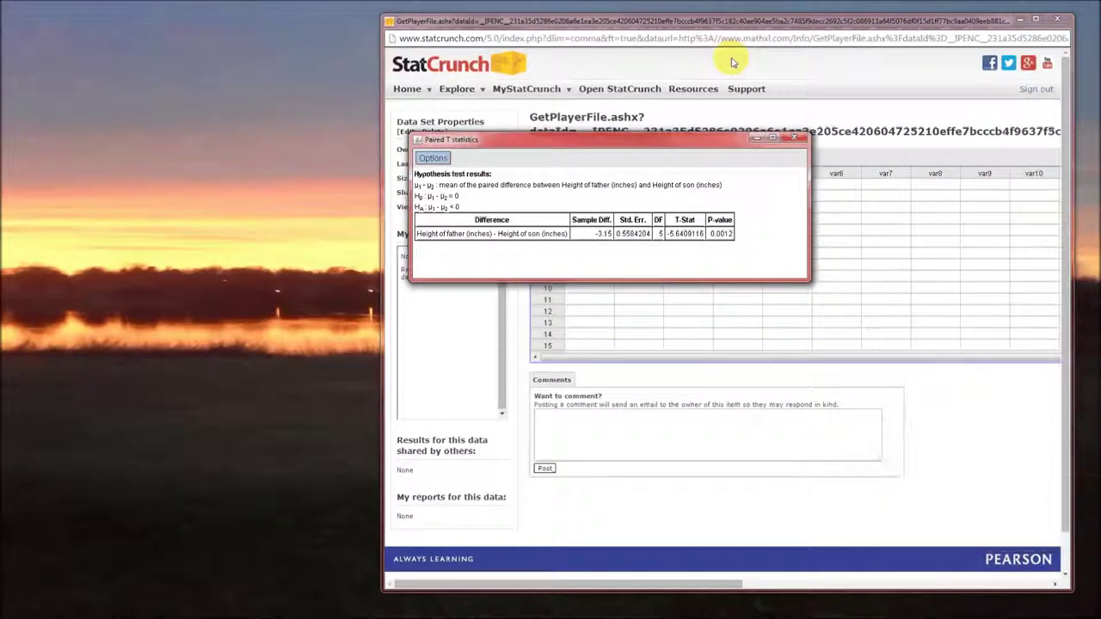
Close the Paired T results window and browse the Graphics and Stat menus
click(802, 140)
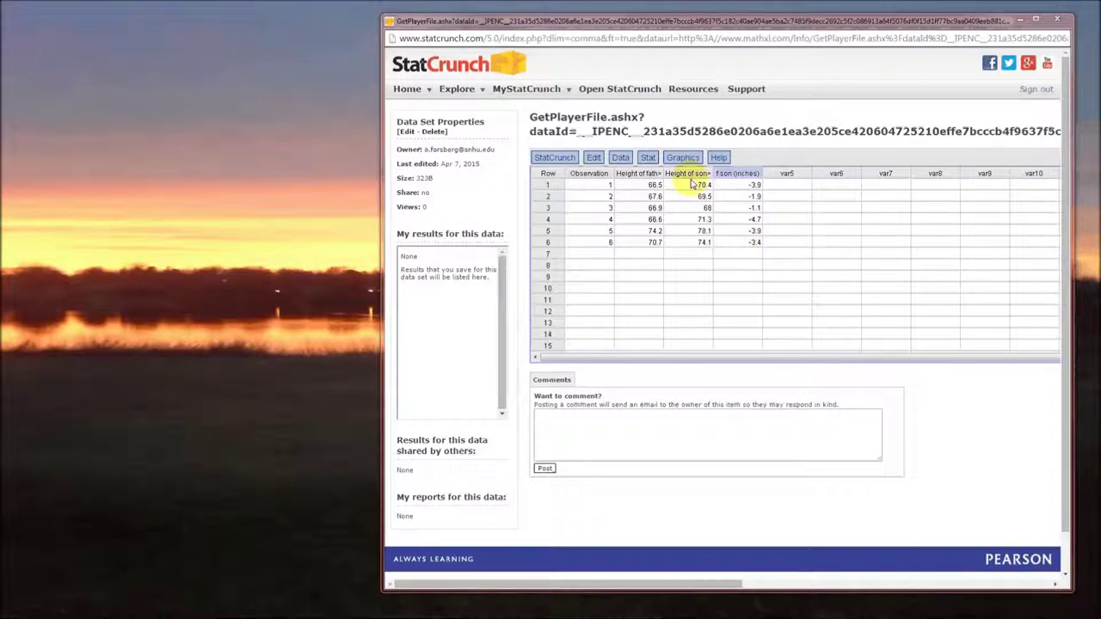
click(683, 158)
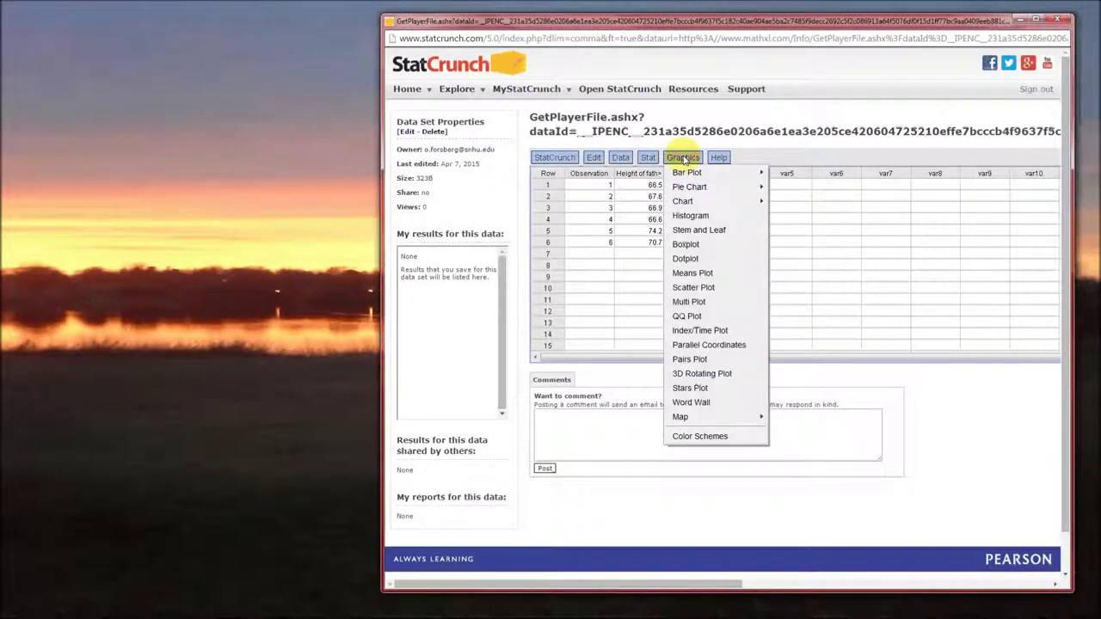
click(646, 159)
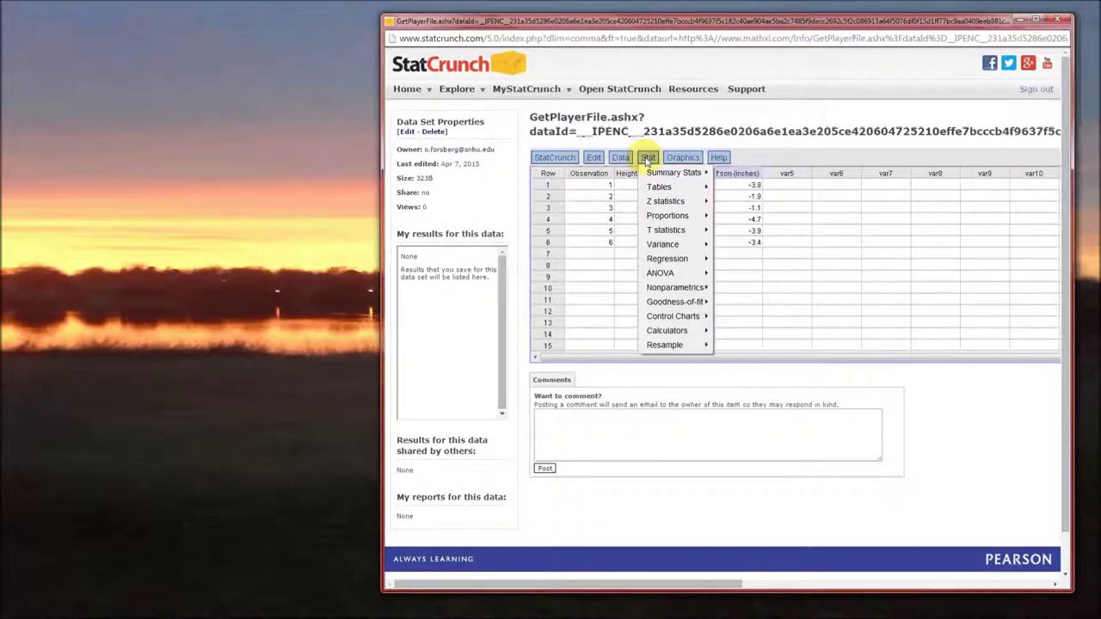